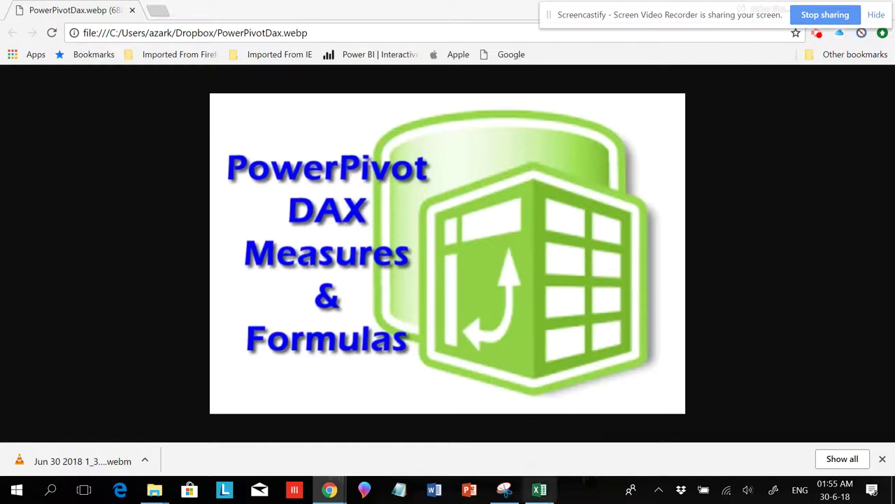
- Switch to the Excel Data sheet and close the Sub Category filter without changing it
left_click(540, 490)
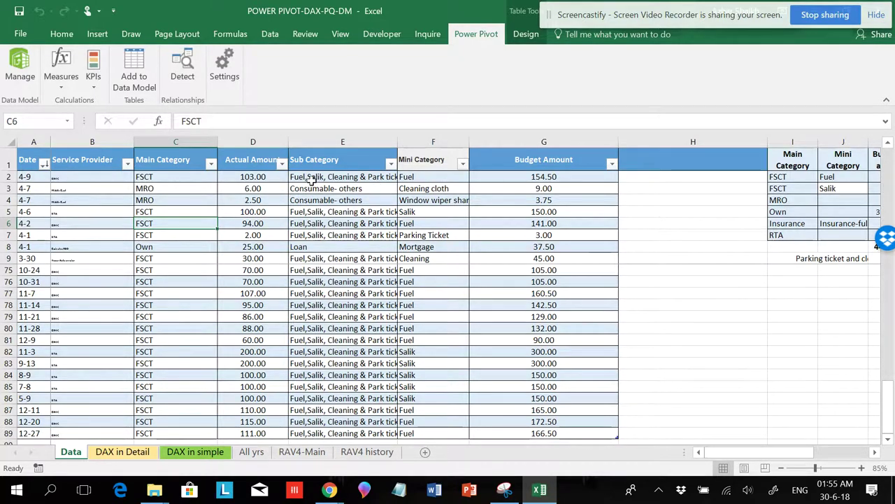
left_click(390, 163)
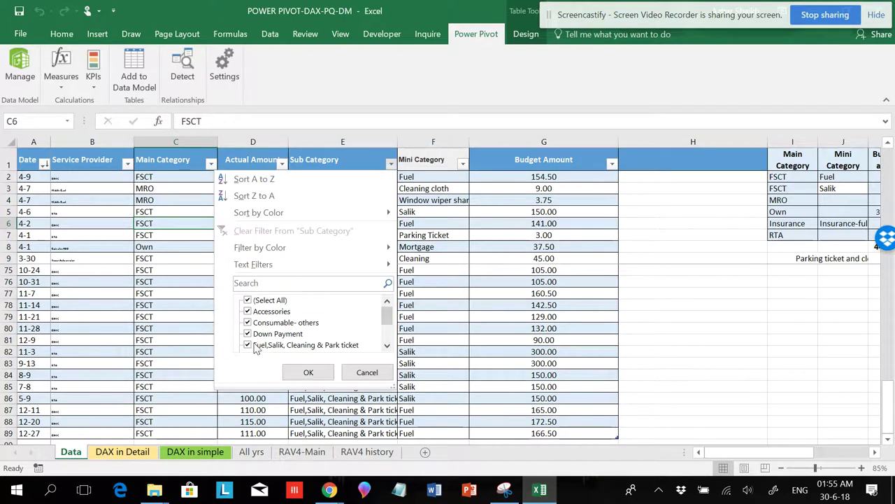
left_click(367, 372)
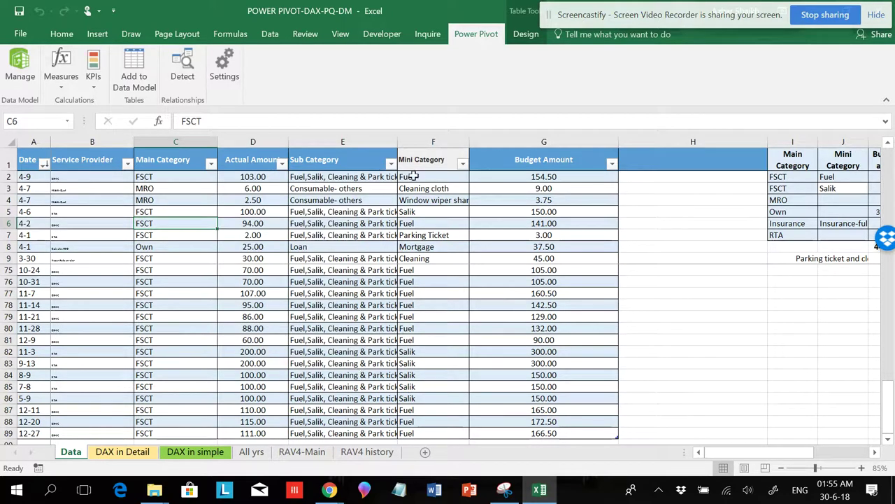
- Review the Mini Category filter values, then cancel so every row stays unfiltered
left_click(462, 164)
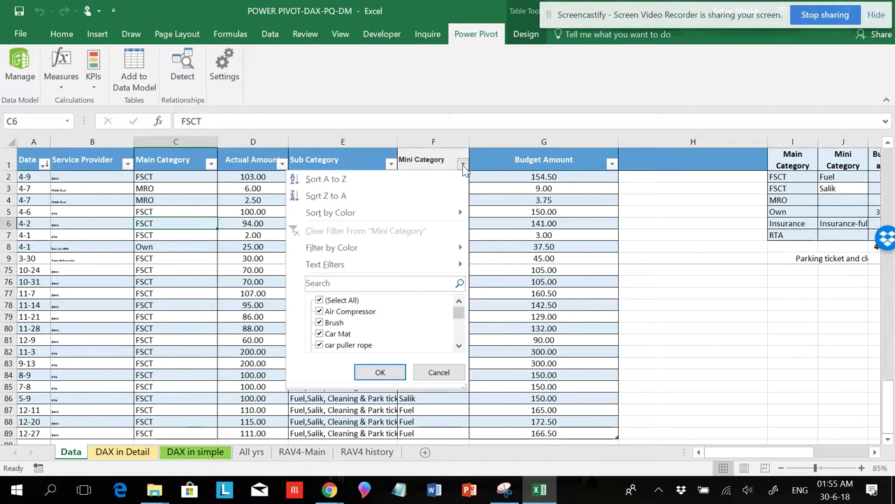
left_click(328, 301)
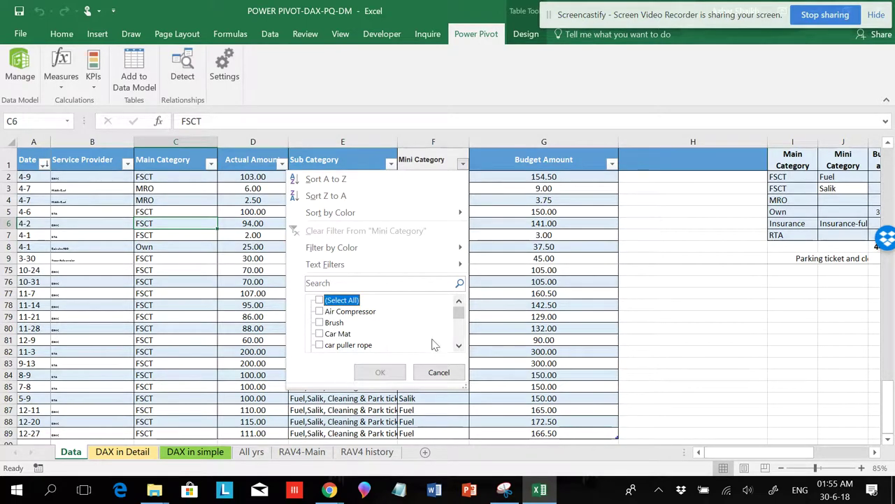
scroll(459, 345, "down", 6)
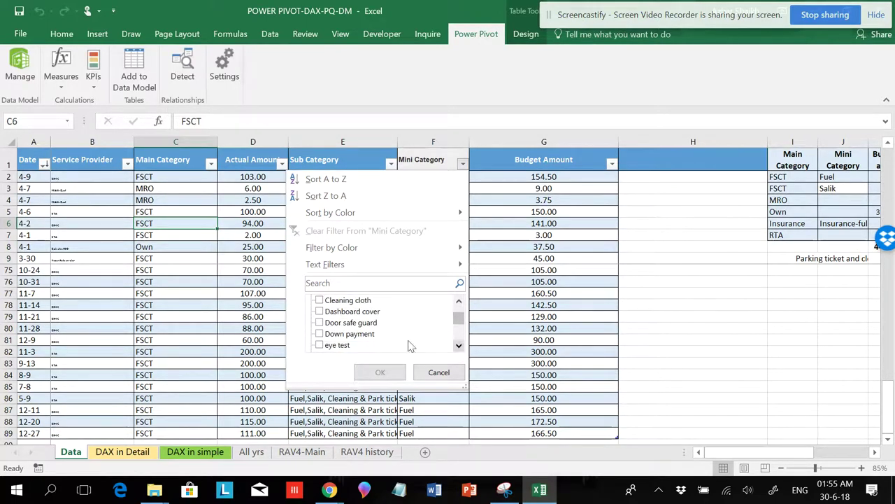
left_click(459, 346)
left_click(459, 345)
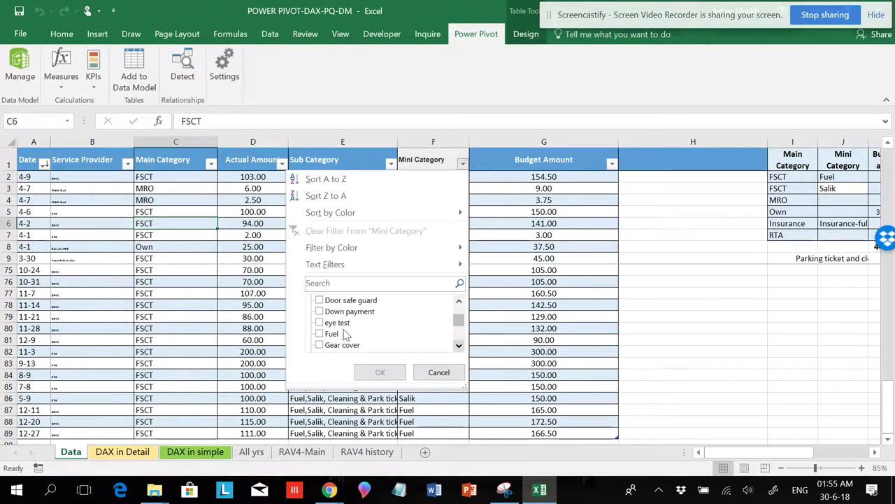
left_click(460, 346)
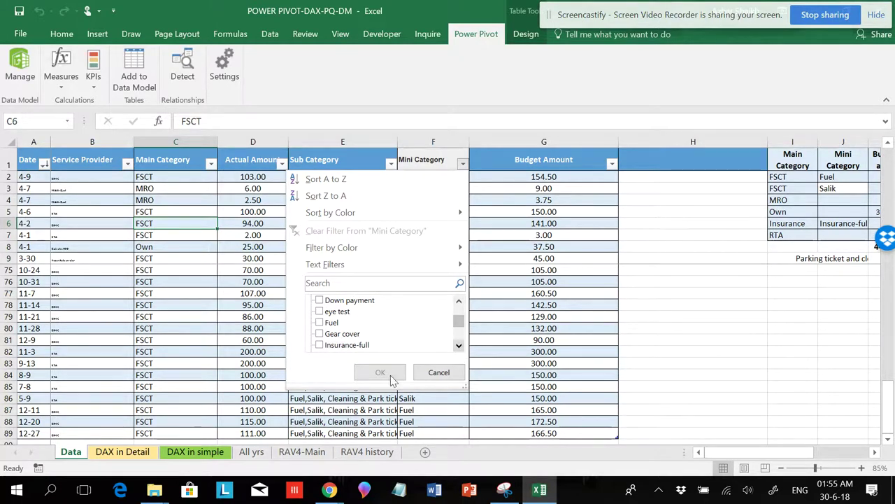
left_click(439, 372)
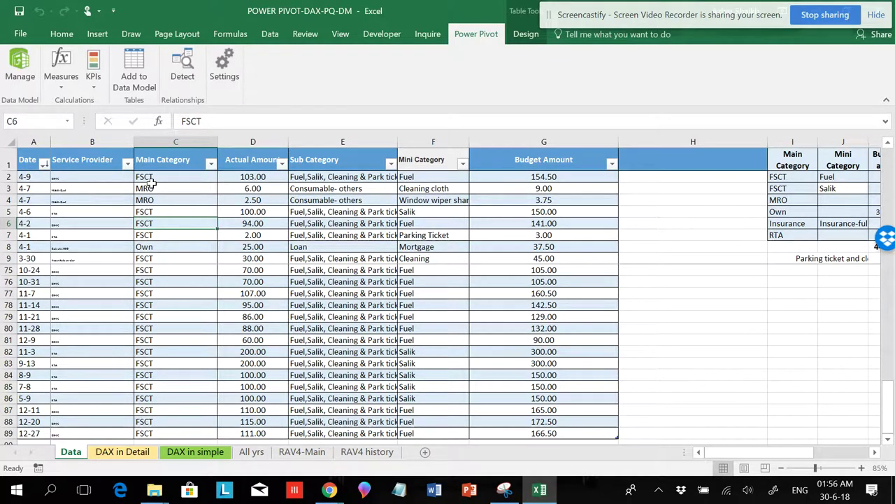
- Select the Sub Category cell E5, then start a PivotTable from the table and cancel it
key("Up")
key("Up")
key("Up")
key("Up")
key("Right")
key("Right")
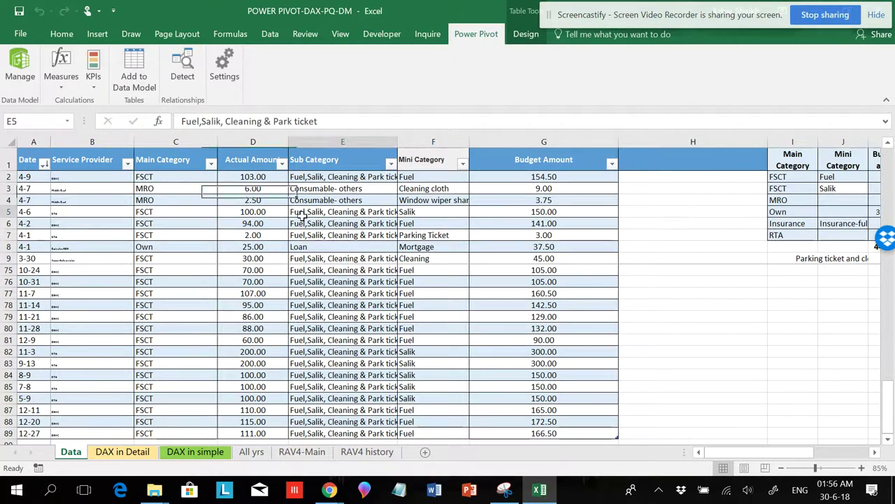
key("Down")
key("Down")
key("Down")
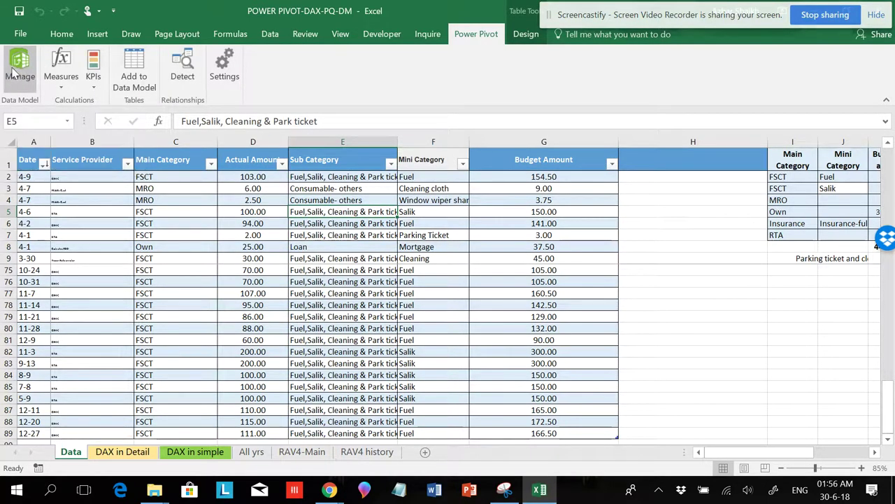
left_click(97, 34)
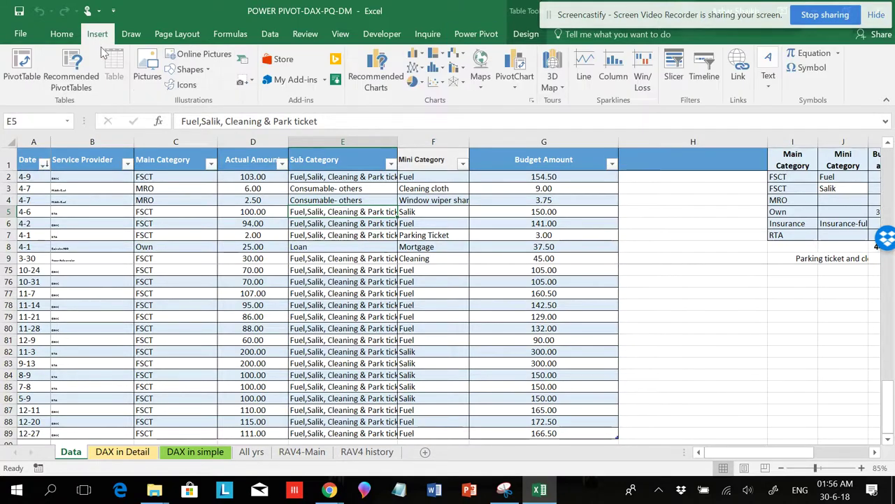
left_click(26, 73)
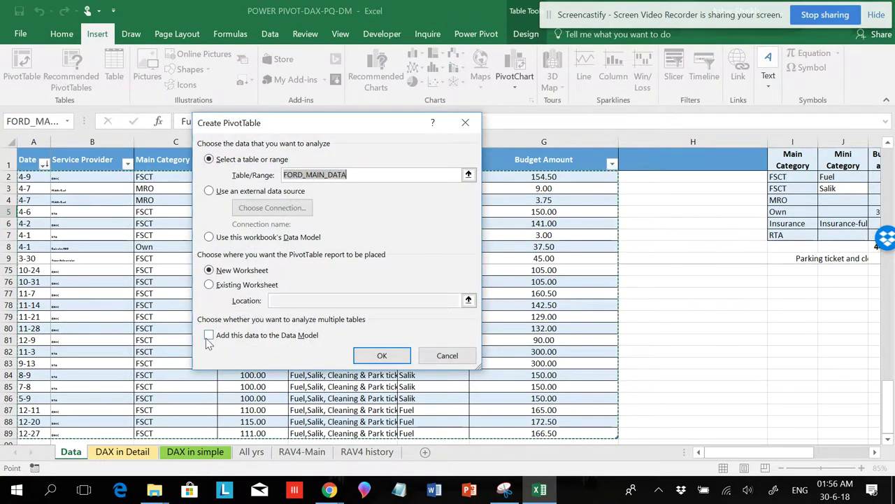
left_click(437, 354)
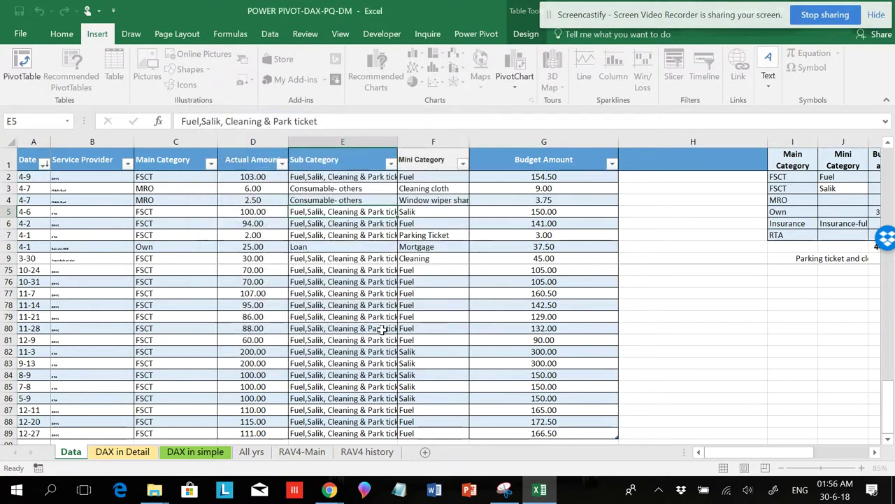
- Look over the Power Pivot and Table Design tabs, select cells F7 and C77, then return to Insert
left_click(476, 34)
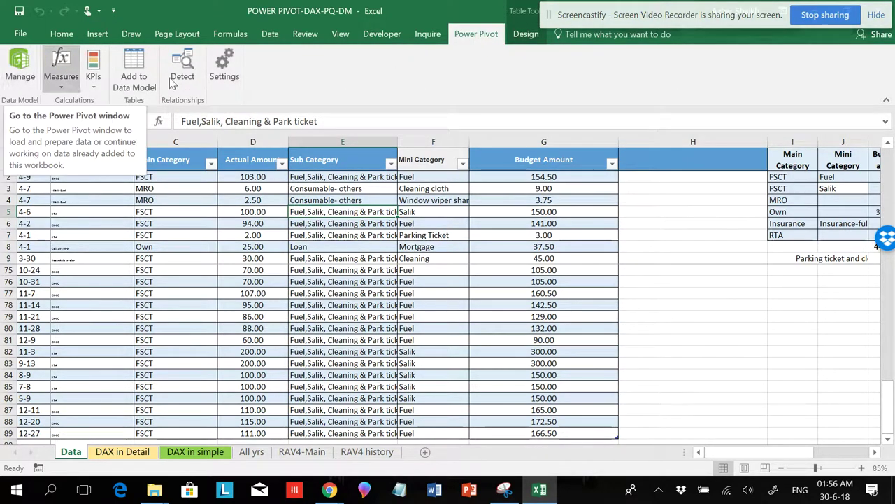
left_click(526, 34)
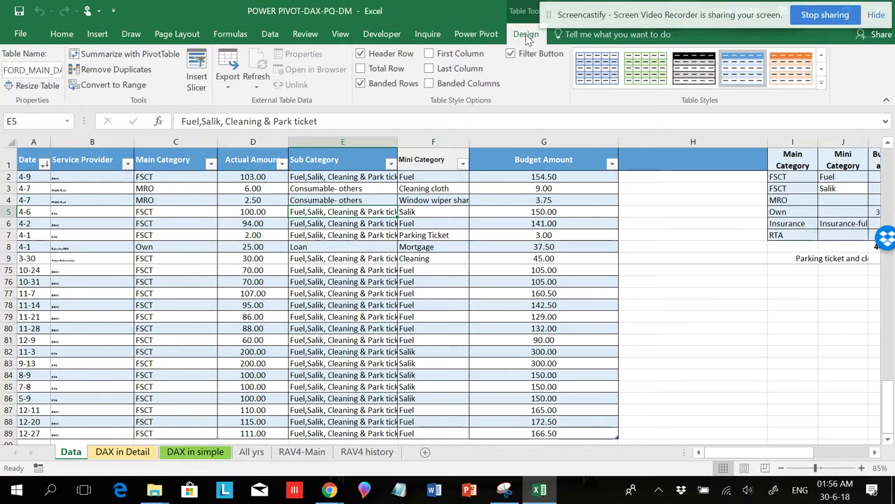
left_click(408, 235)
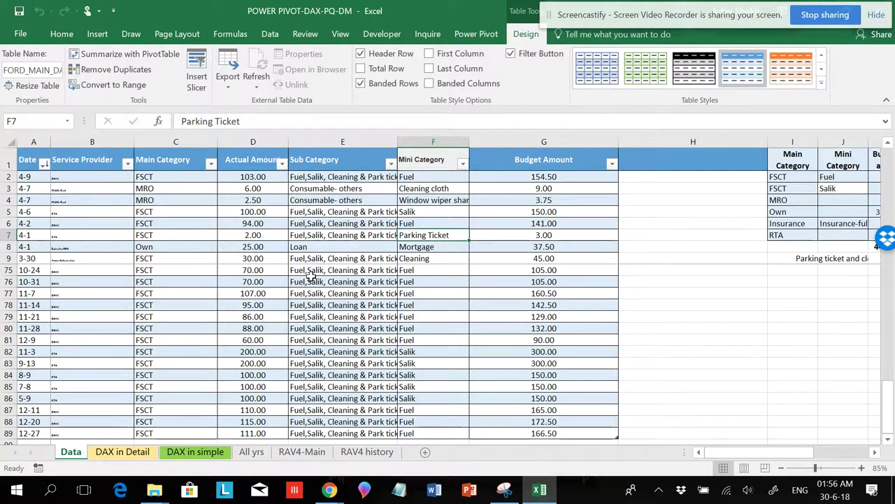
left_click(210, 293)
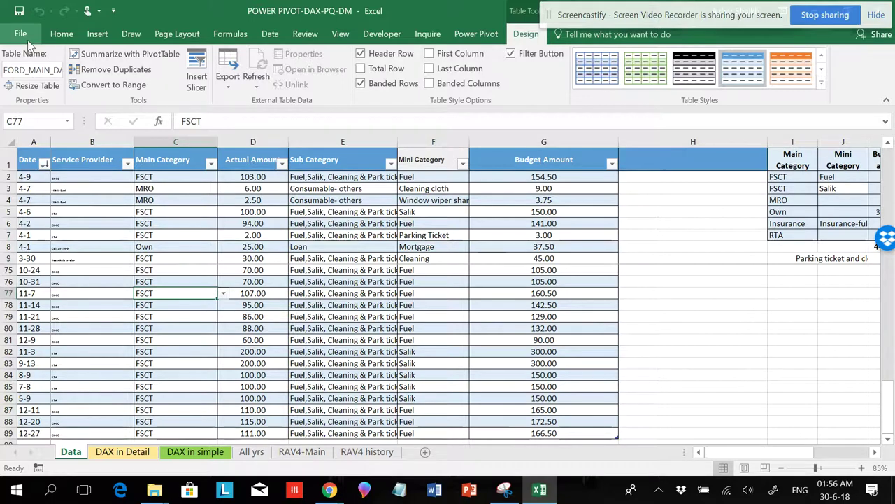
left_click(99, 37)
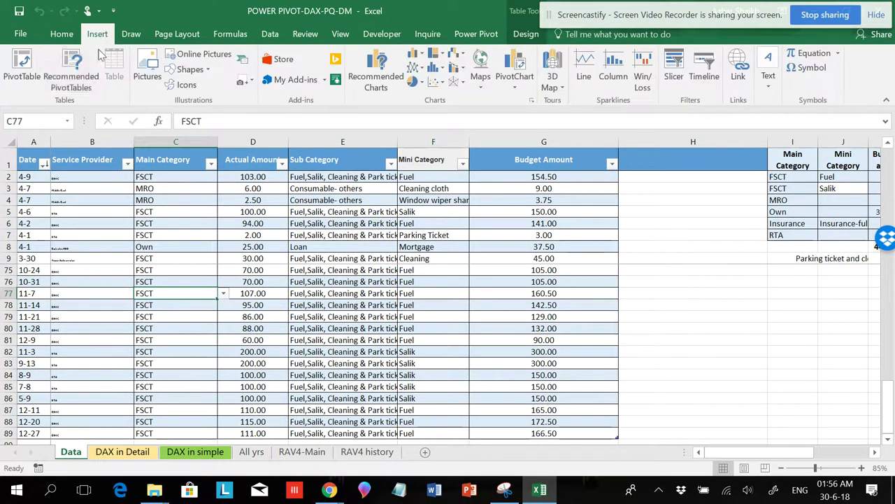
- Insert a PivotTable from FORD_MAIN_DATA on a new worksheet, adding the data to the Data Model
left_click(29, 66)
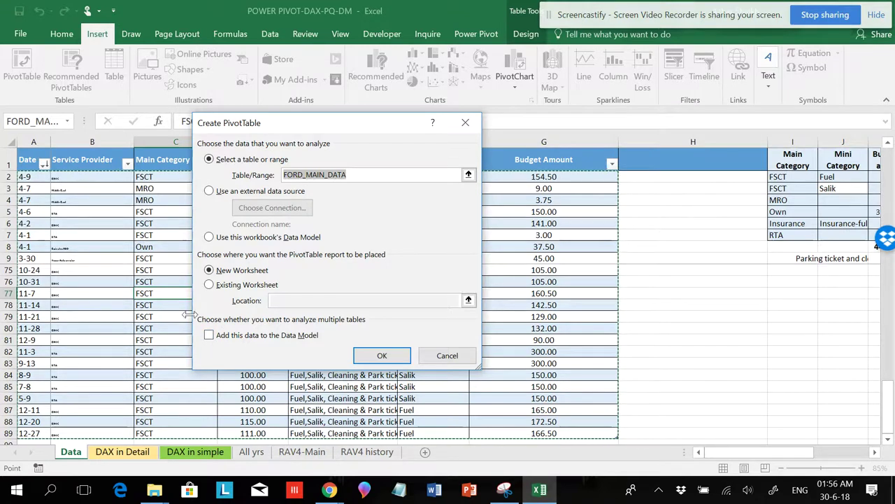
left_click(209, 335)
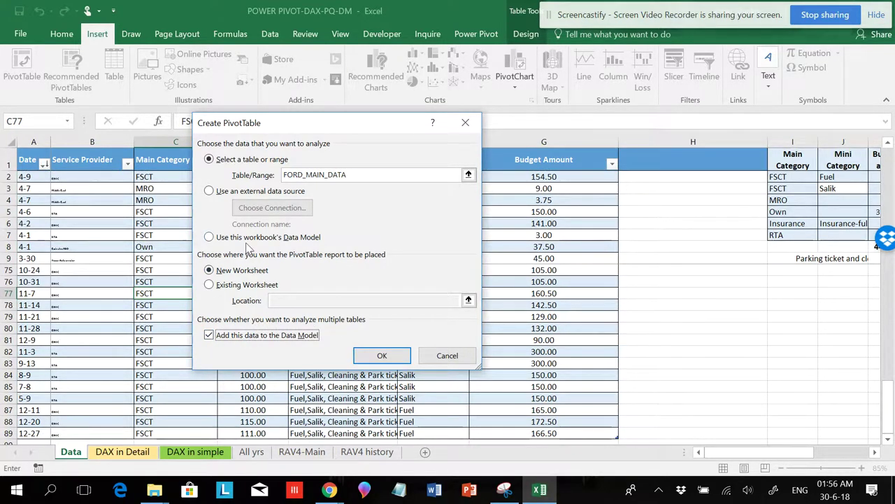
left_click(392, 356)
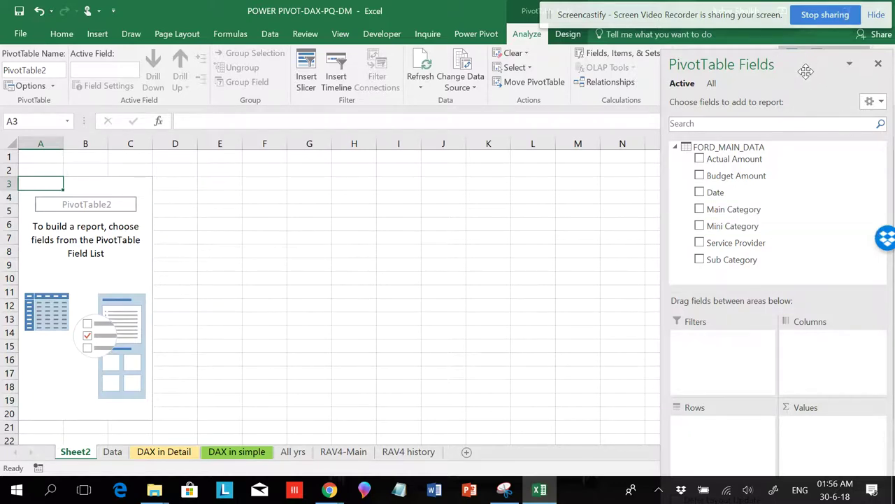
left_click_drag(802, 59, 729, 19)
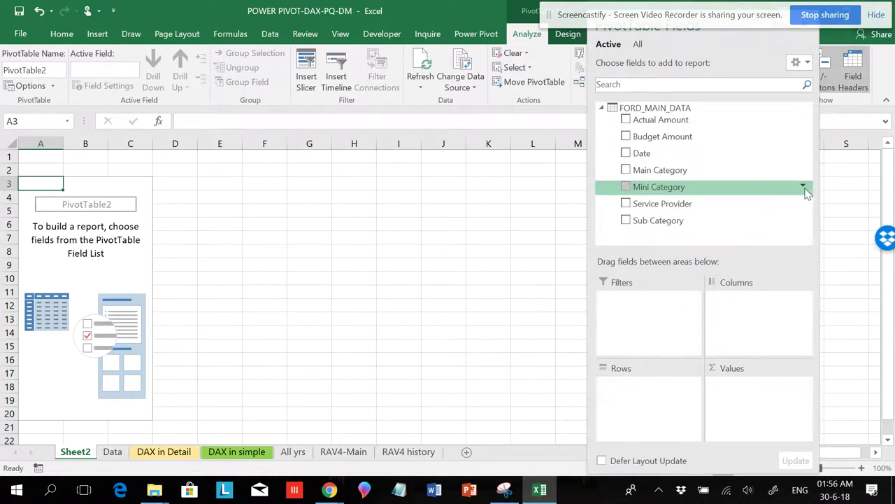
left_click(803, 188)
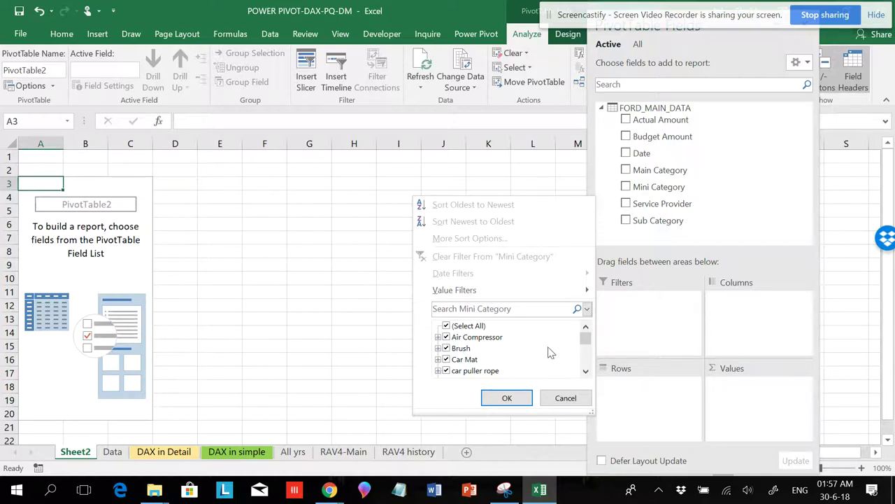
left_click(586, 370)
left_click(586, 371)
left_click(586, 370)
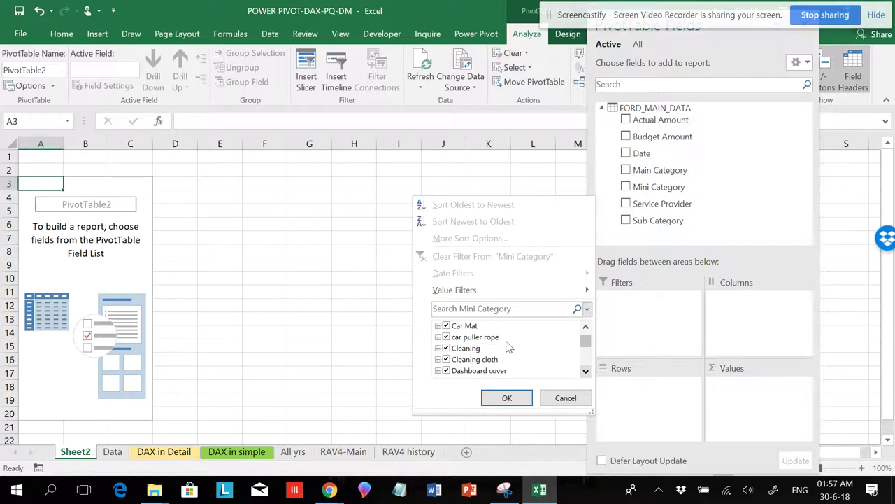
left_click(570, 397)
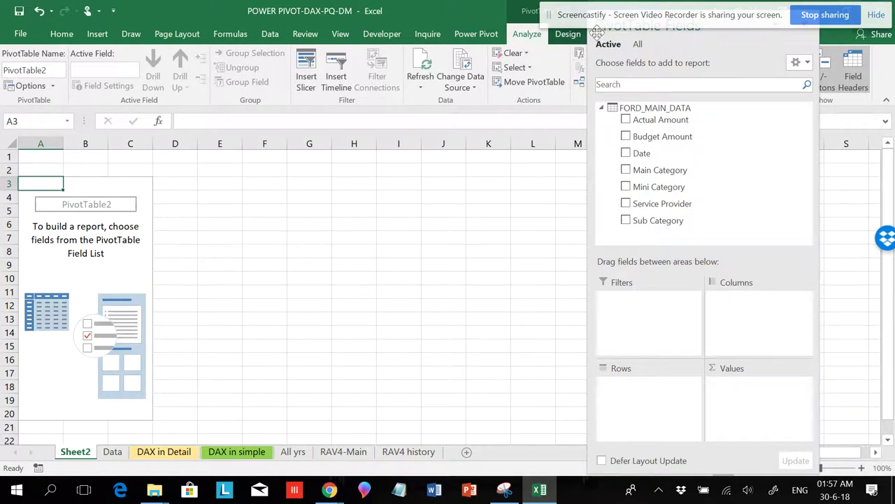
left_click(625, 56)
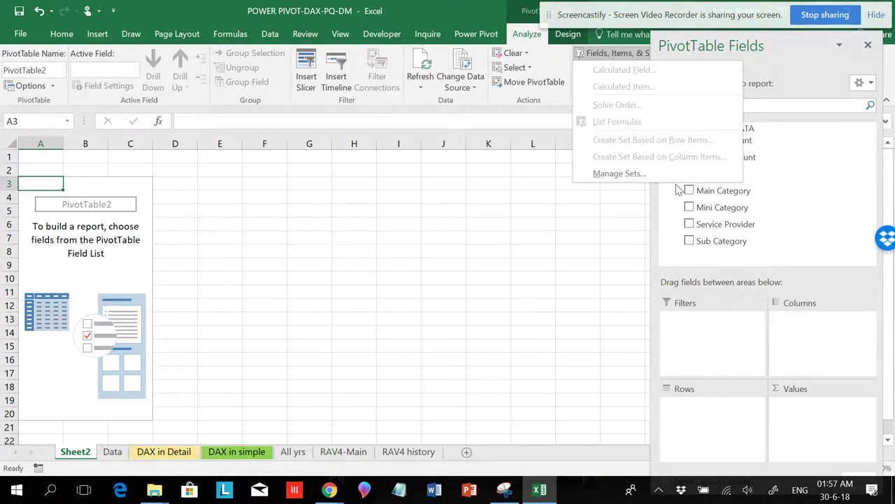
left_click(638, 174)
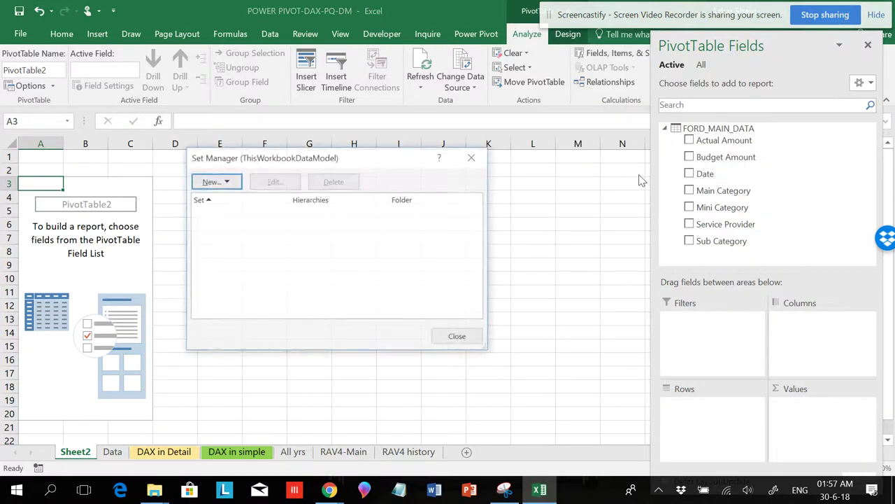
left_click(459, 337)
left_click(615, 53)
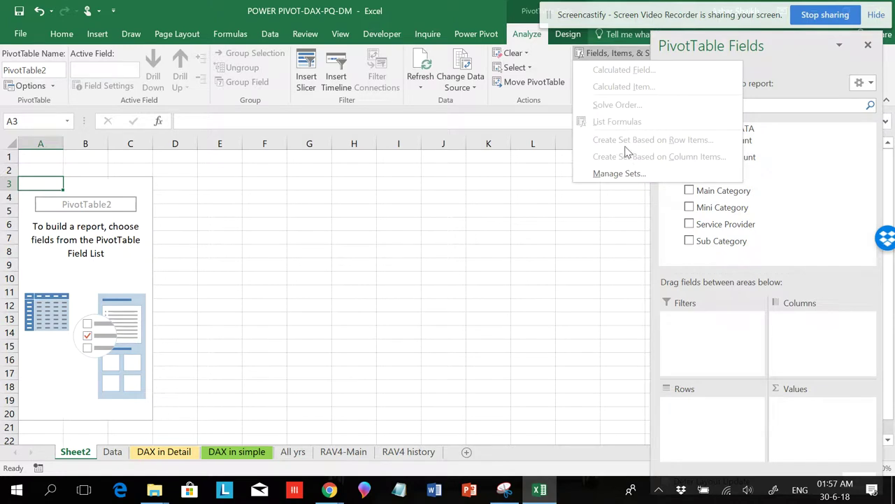
key("Escape")
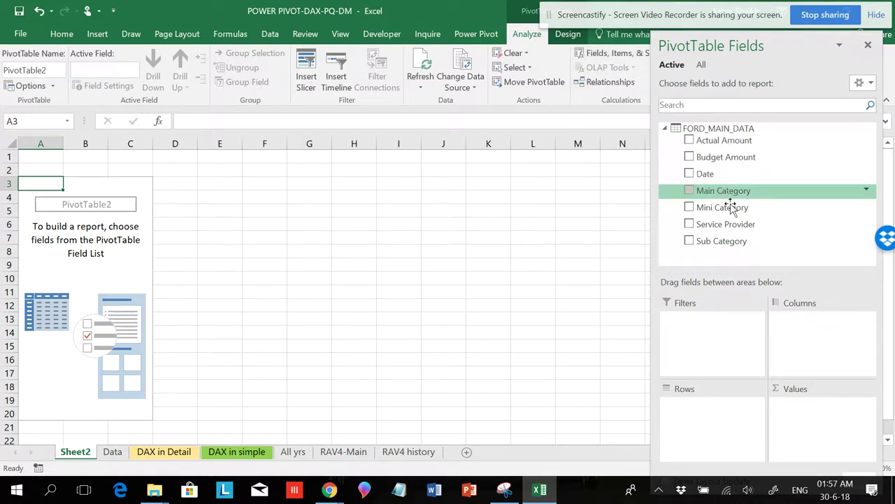
- Put Main Category in Rows and sum Actual Amount and Budget Amount in Values
left_click_drag(727, 192, 721, 440)
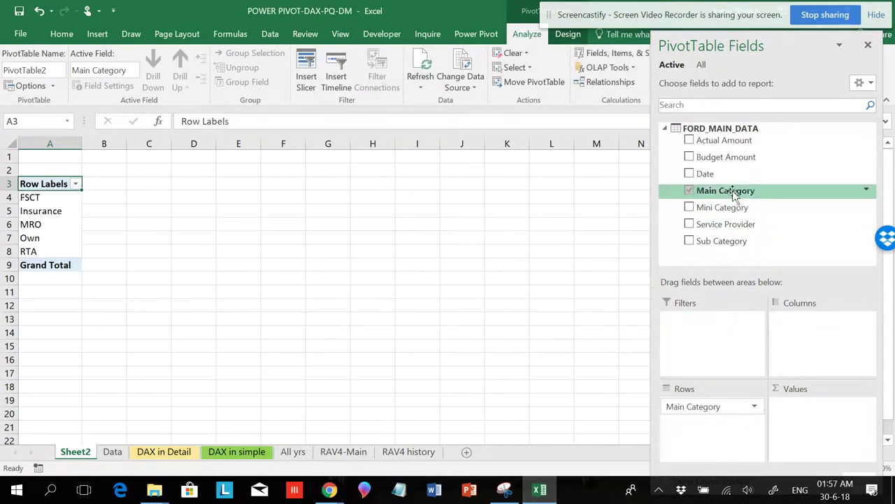
left_click_drag(728, 140, 804, 421)
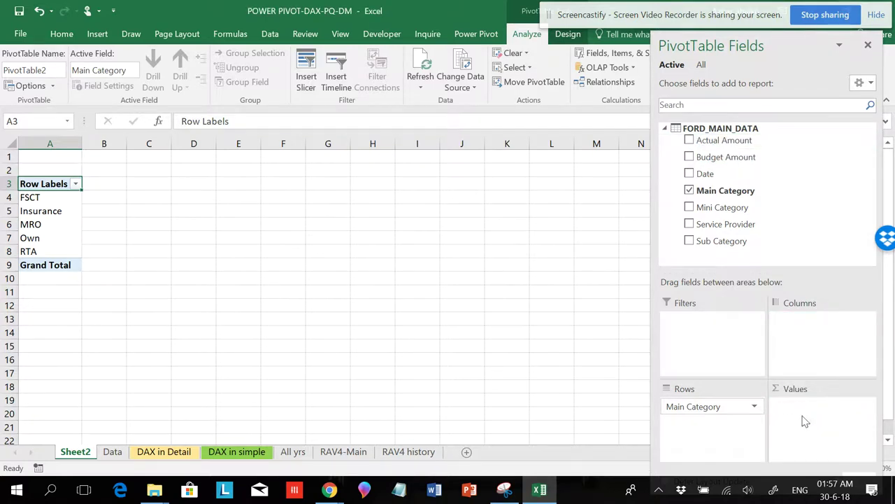
left_click_drag(732, 159, 818, 427)
- Remove the Date and Date (Month) fields from the pivot's columns
left_click_drag(705, 173, 797, 333)
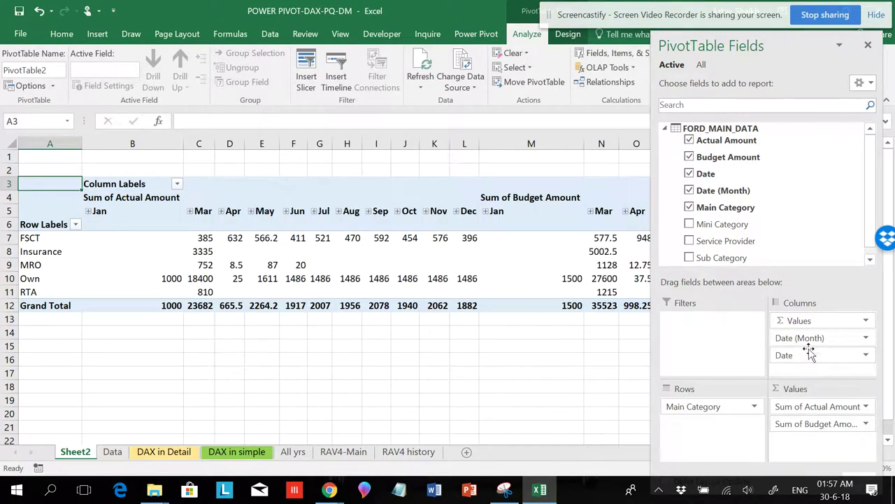
left_click_drag(810, 355, 604, 349)
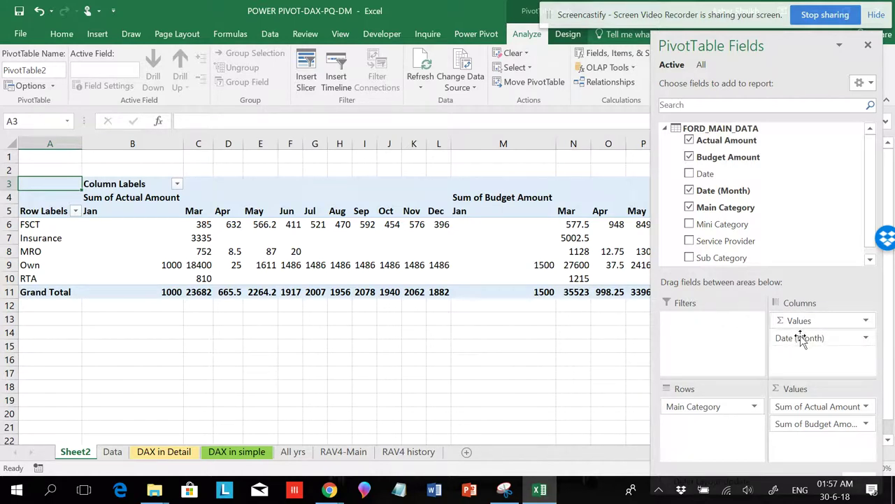
left_click_drag(801, 335, 616, 340)
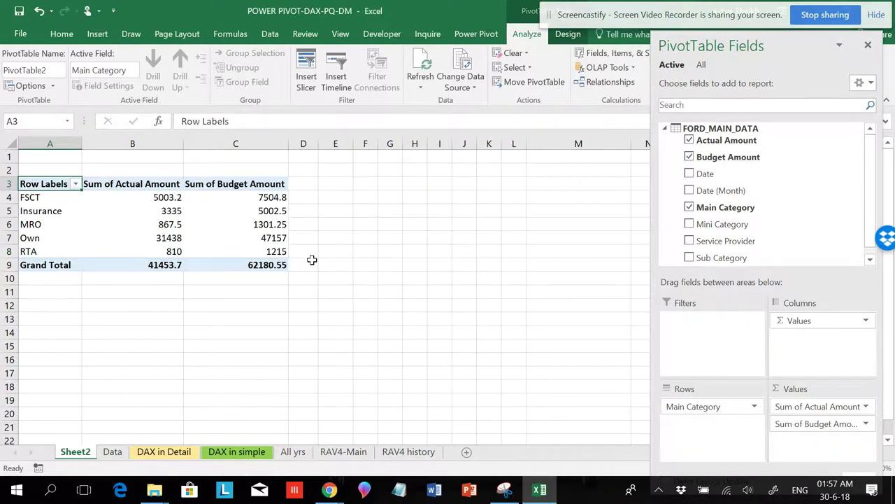
left_click(628, 55)
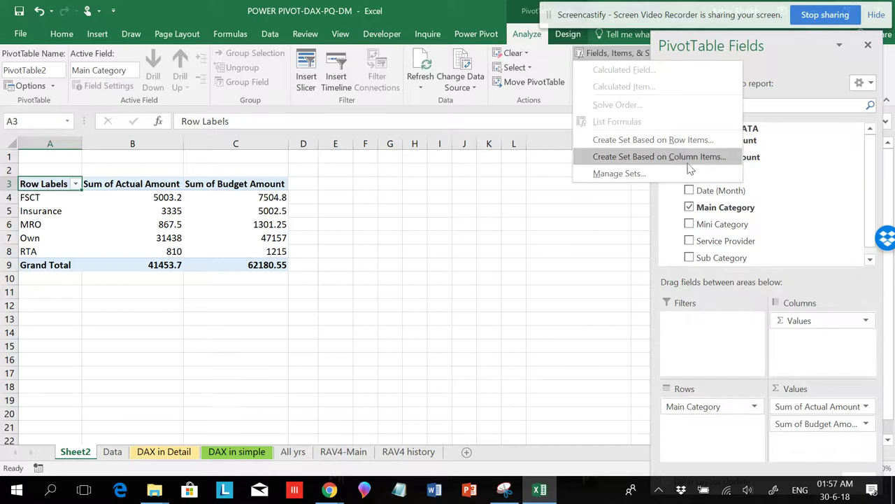
- Look at the Set Manager's new-set options, then close it without creating a set
left_click(617, 174)
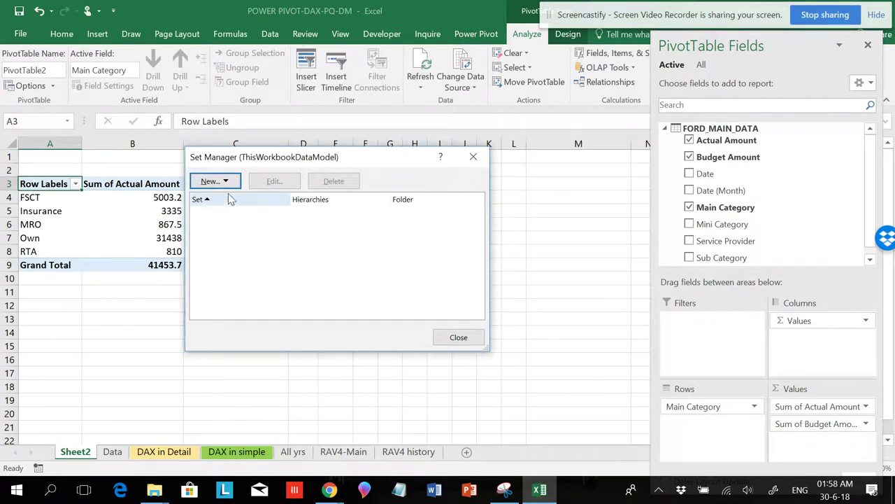
left_click(224, 181)
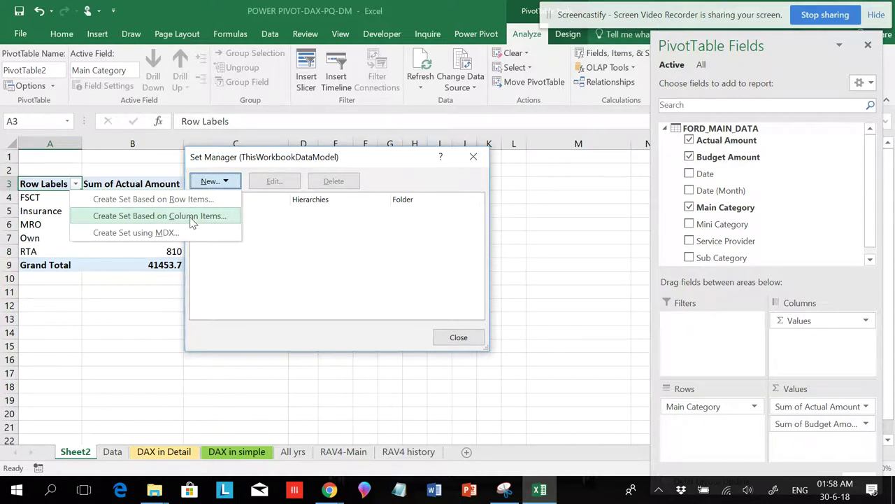
left_click(638, 66)
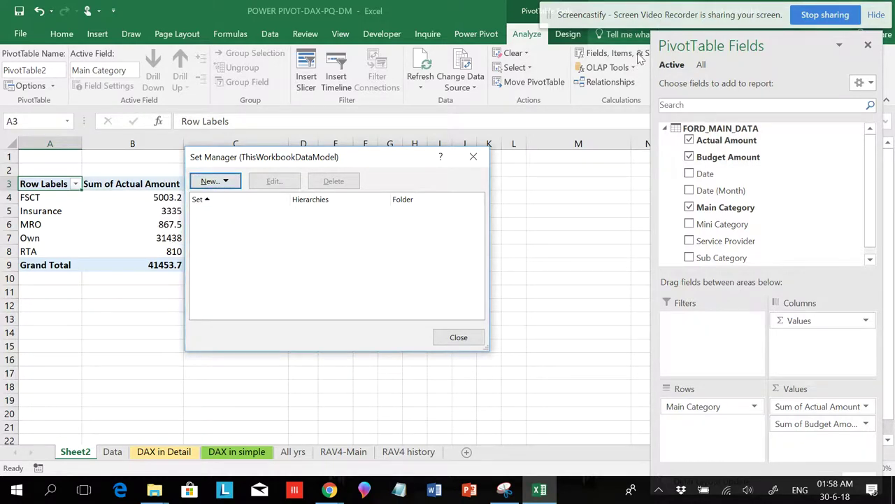
left_click(458, 337)
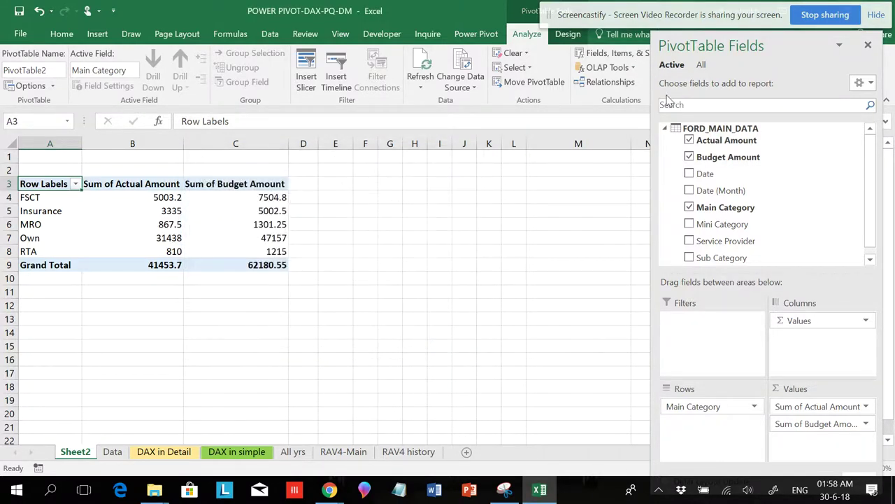
- Reopen Manage Sets and start a new set using MDX
left_click(636, 61)
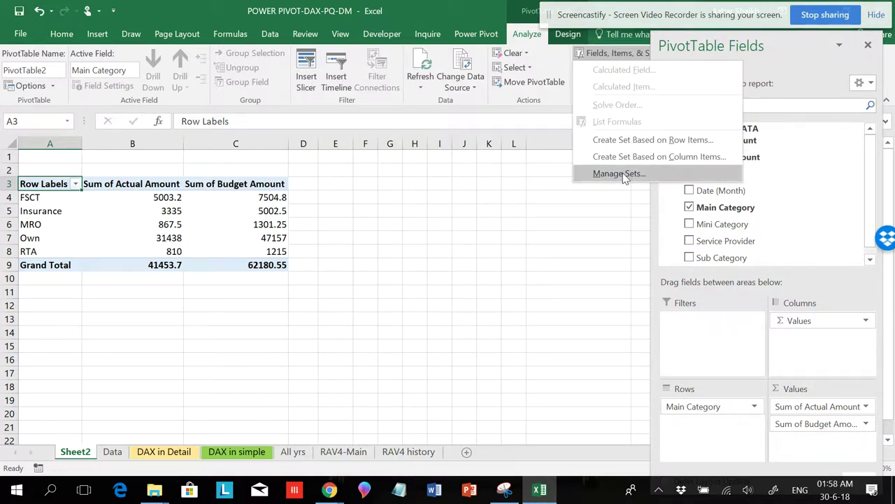
left_click(621, 173)
left_click(214, 182)
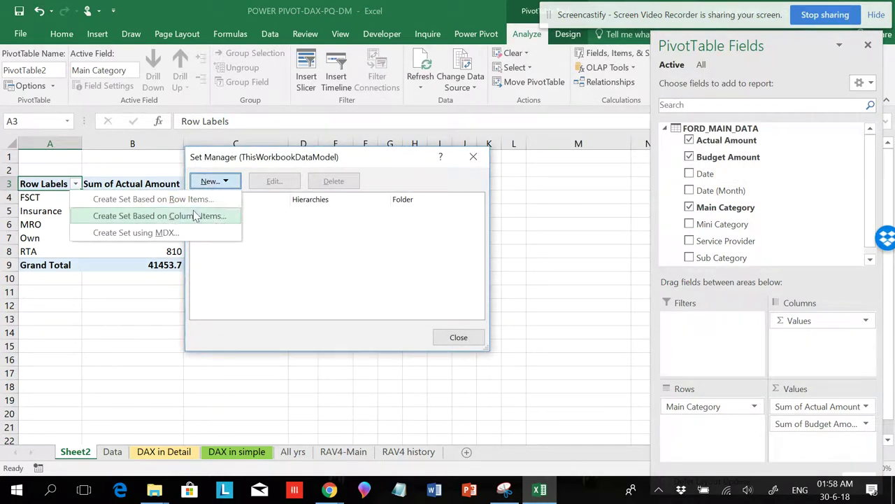
left_click(160, 234)
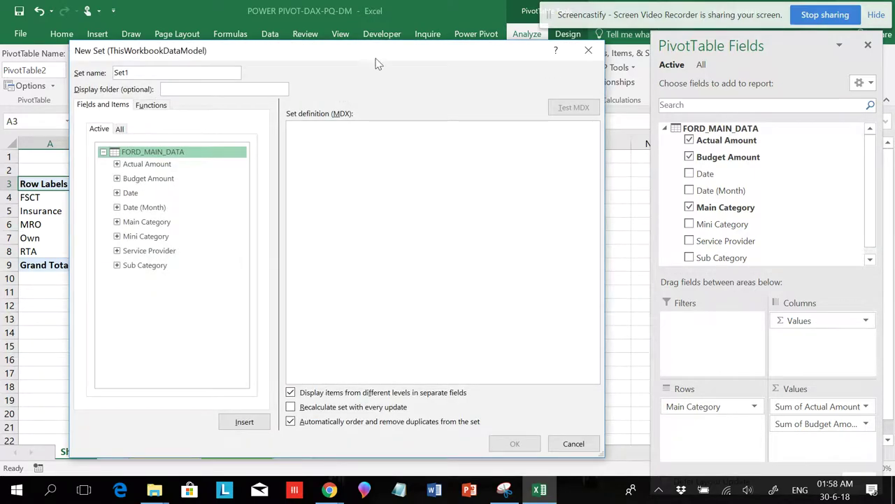
- Add [FORD_MAIN_DATA 1].[Mini Category].&[Fuel] to Set1's MDX definition and confirm the syntax test succeeds
left_click_drag(374, 61, 377, 48)
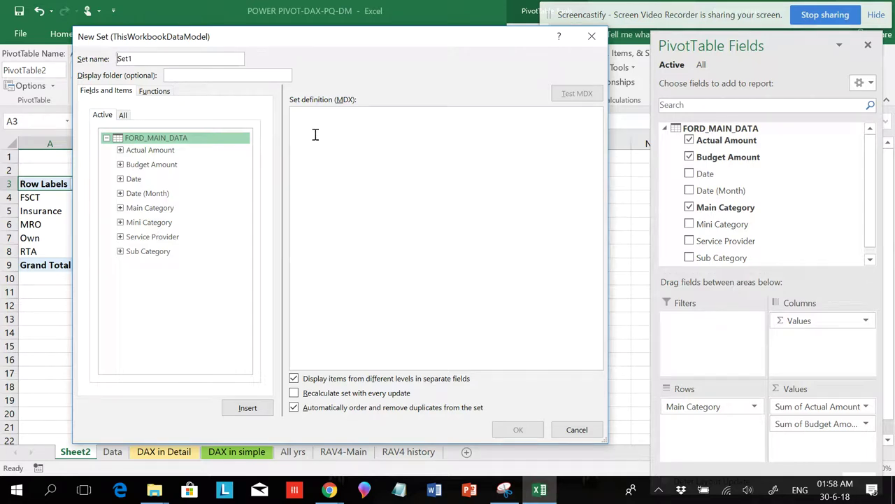
left_click(120, 222)
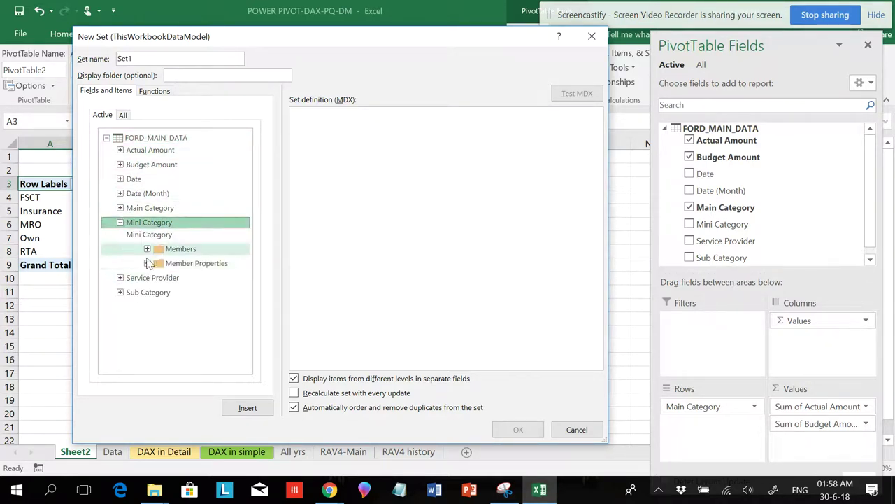
left_click(148, 249)
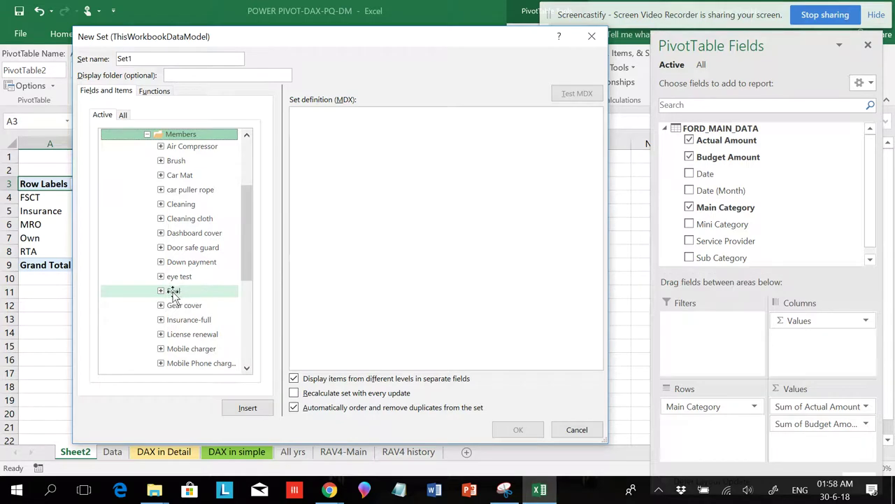
left_click_drag(172, 297, 412, 245)
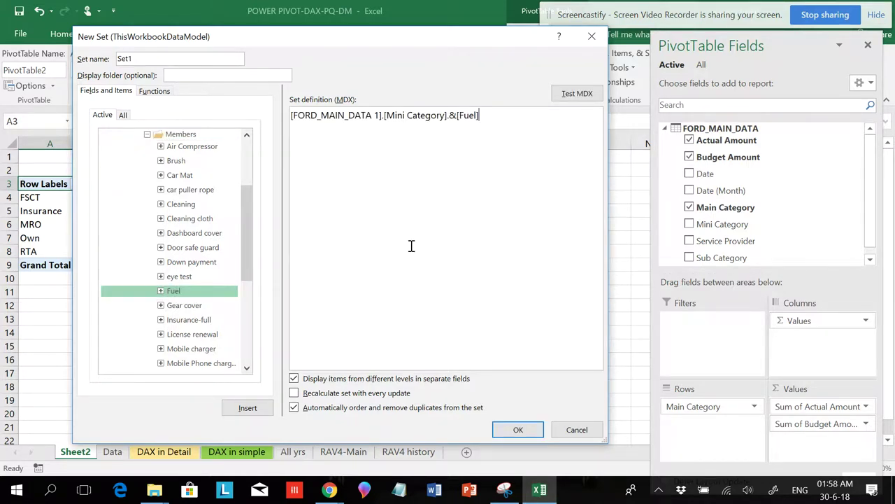
left_click(577, 94)
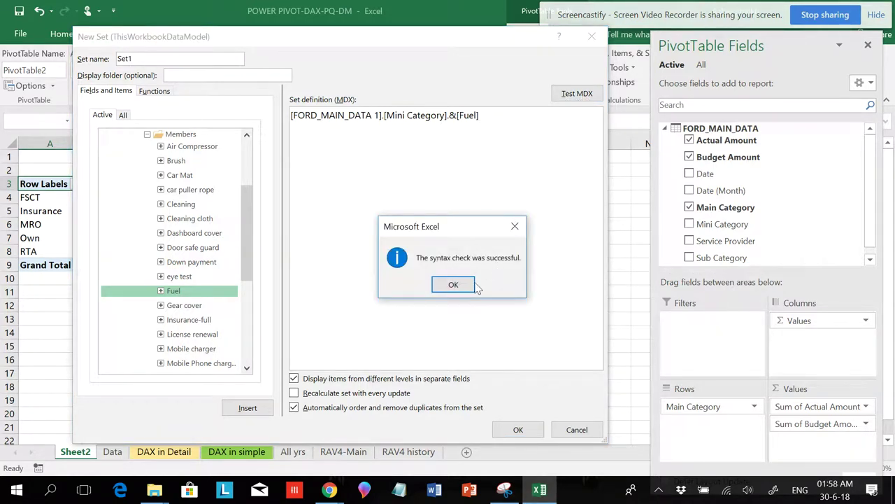
left_click(454, 286)
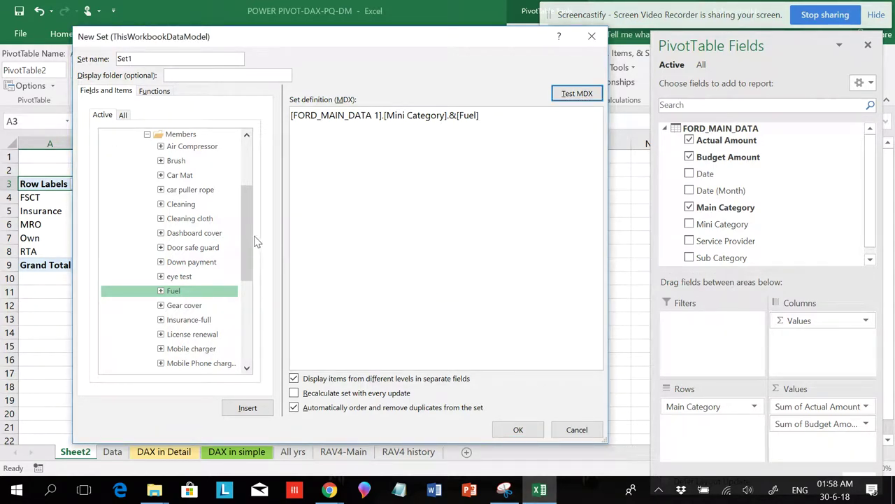
- Add the Cleaning member to the set definition, which fails the MDX syntax test
left_click_drag(251, 235, 254, 280)
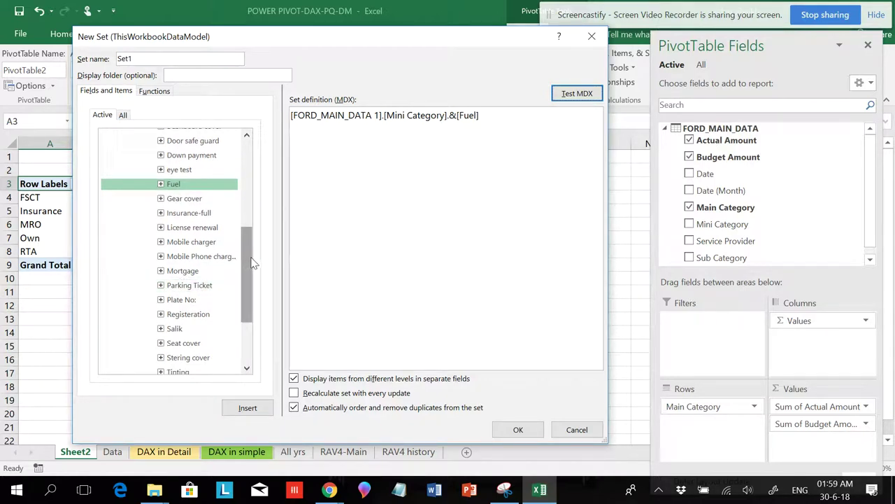
left_click_drag(252, 263, 236, 207)
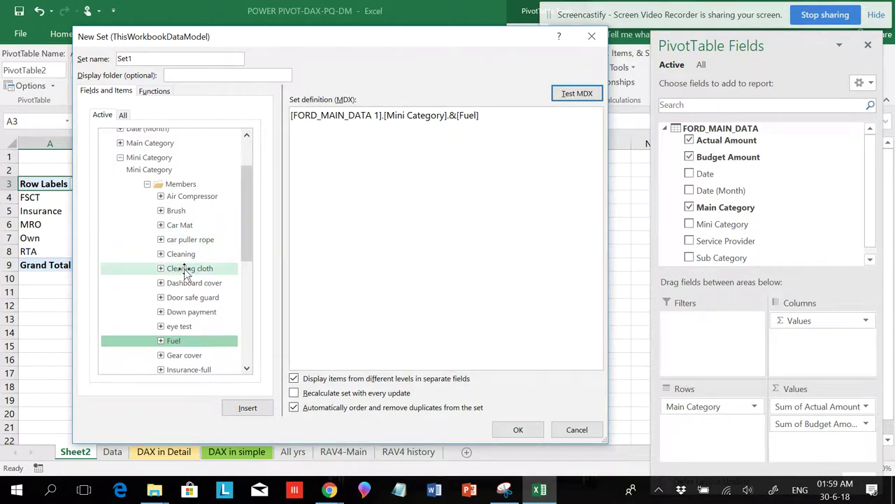
left_click_drag(182, 254, 521, 170)
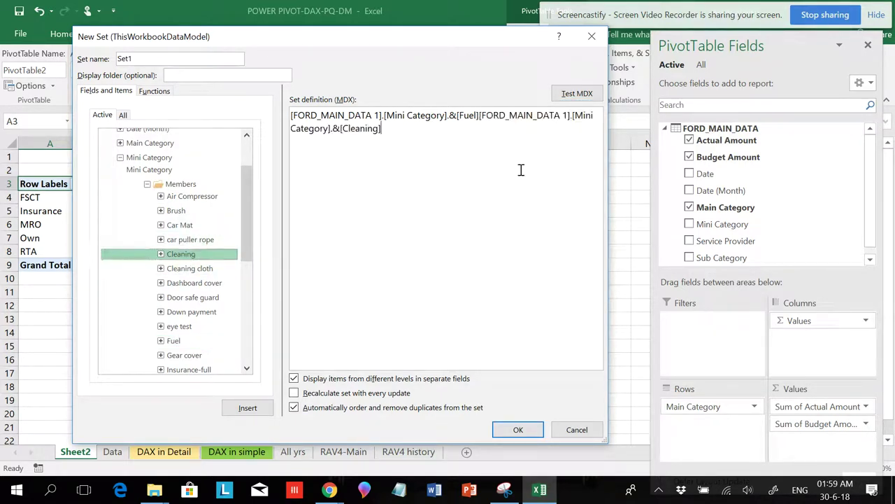
left_click(584, 98)
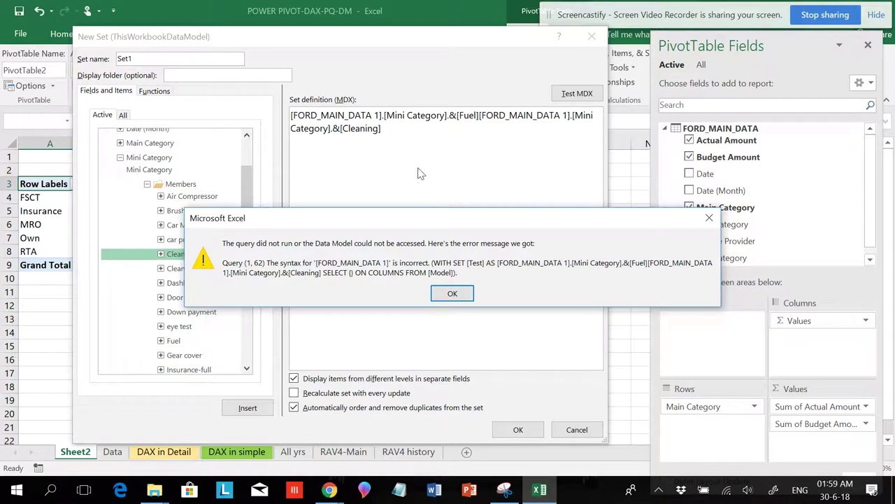
left_click(455, 294)
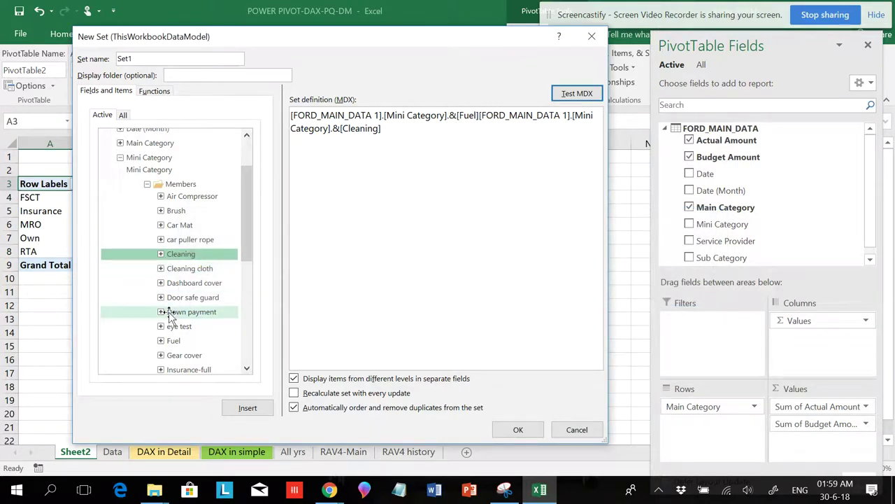
- Add Salik, get another syntax error, then cancel the New Set and close the Set Manager
left_click_drag(171, 343, 378, 329)
left_click_drag(245, 246, 253, 323)
left_click_drag(175, 299, 378, 270)
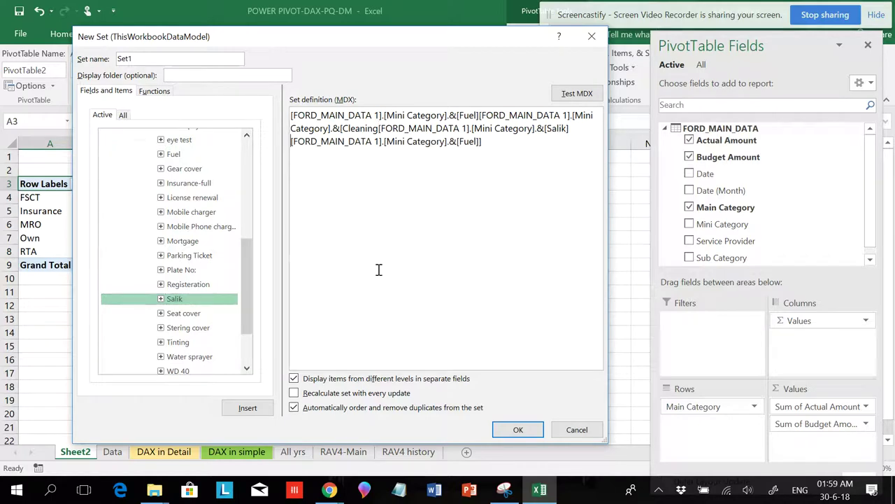
left_click(577, 93)
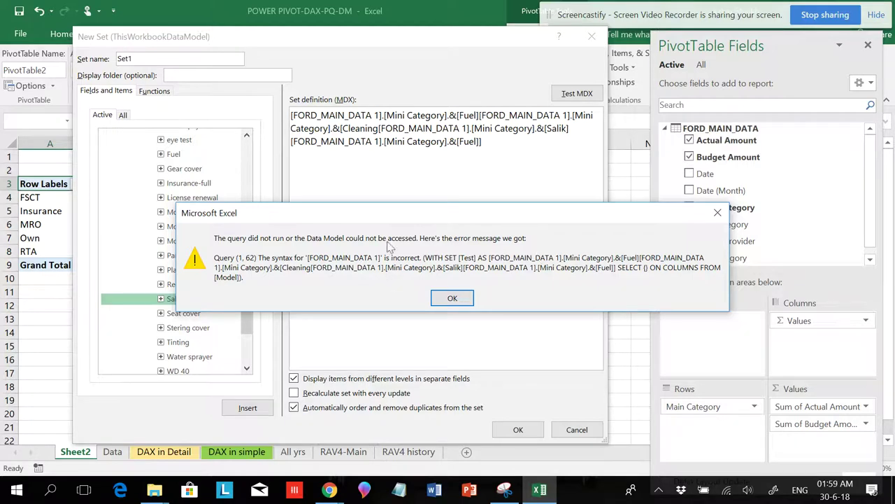
left_click(462, 298)
left_click(570, 429)
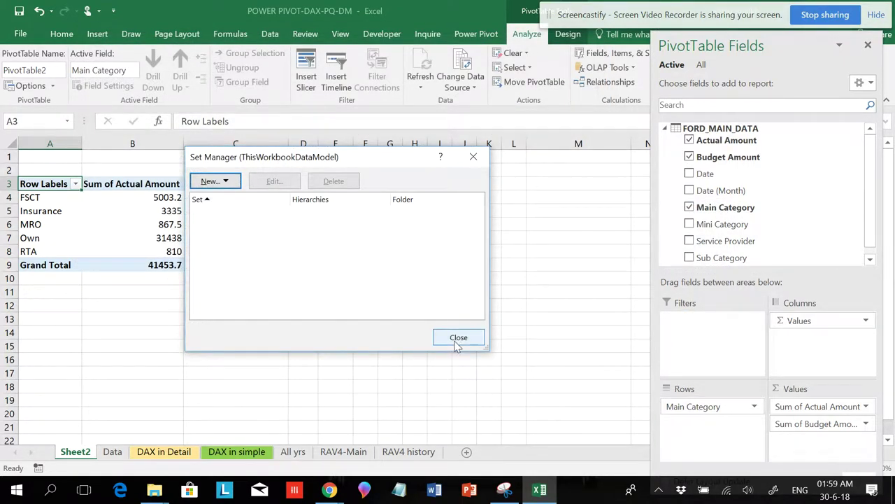
left_click(457, 341)
- Review the DAX in Detail and DAX in simple sheets, checking the brackets in B3, C3 and G3
left_click(149, 451)
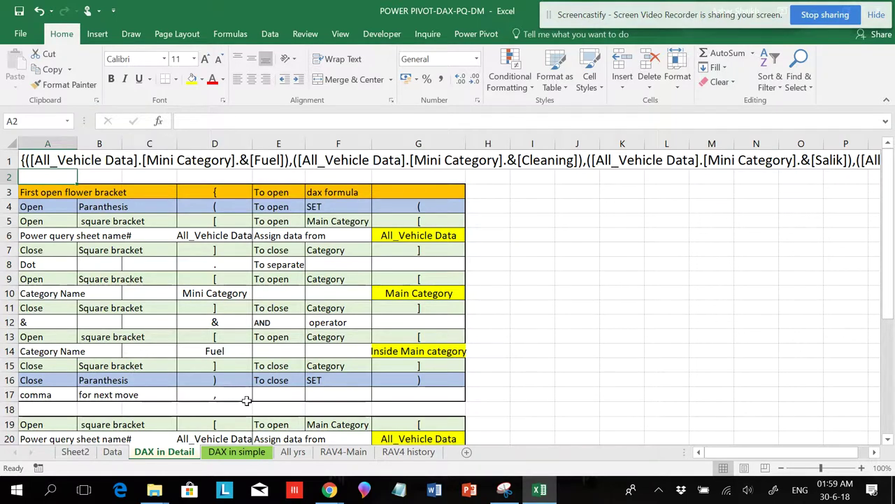
left_click(241, 453)
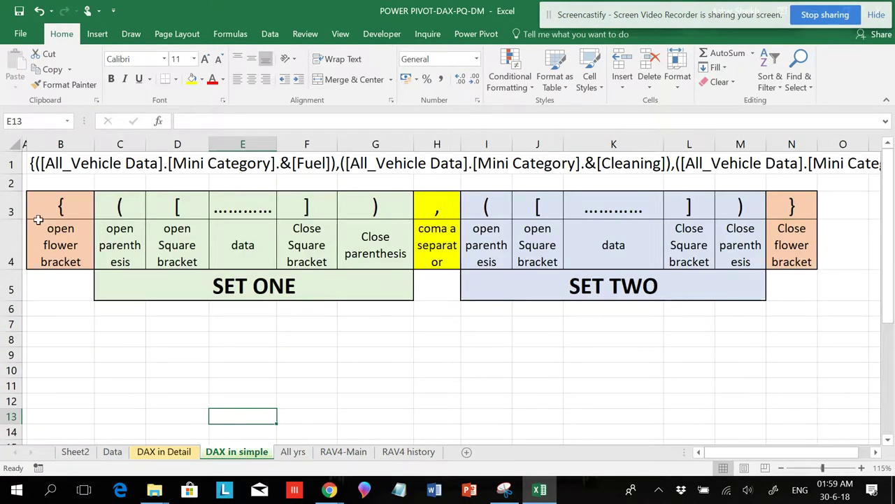
left_click(61, 209)
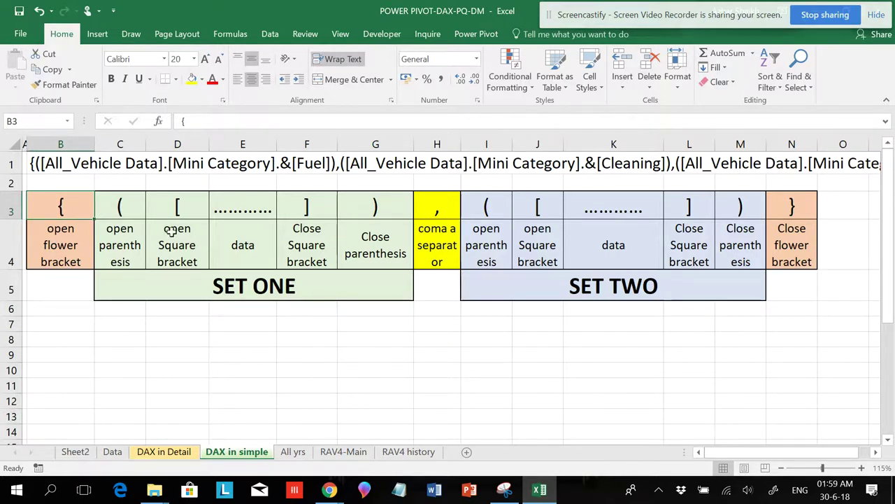
left_click(126, 210)
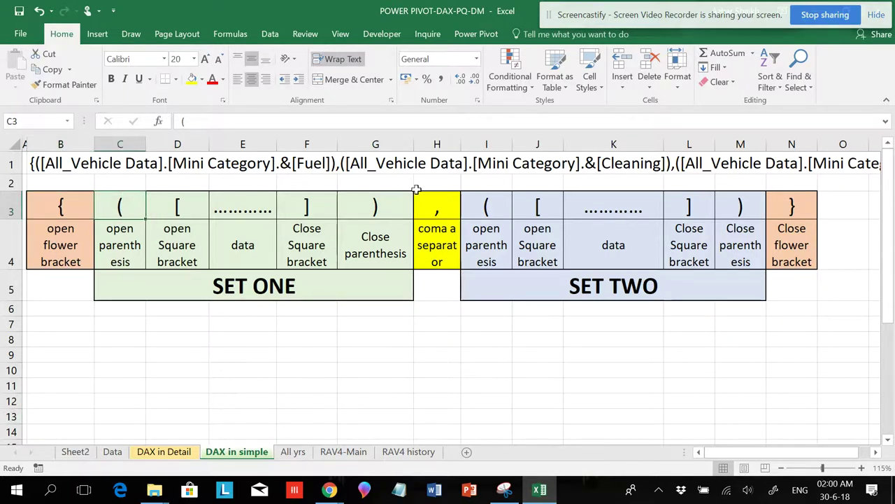
left_click(362, 203)
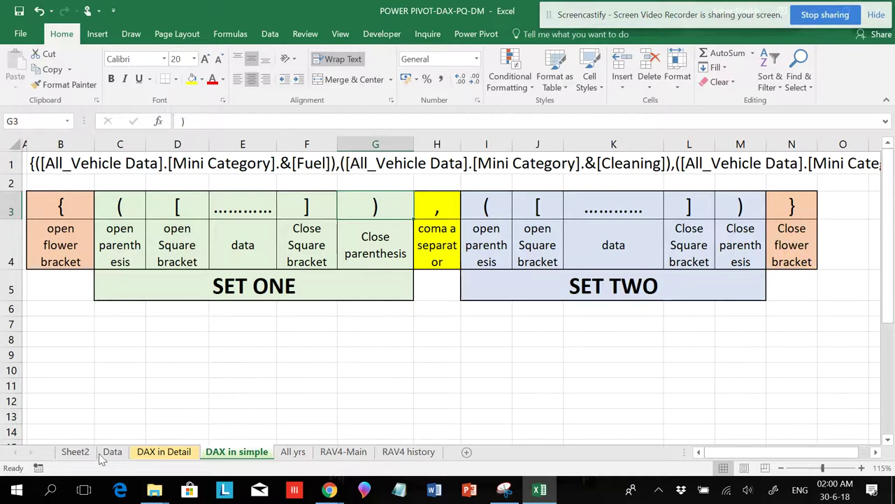
left_click(73, 453)
- From the pivot's Analyze tab, open Manage Sets and start a new set using MDX
left_click(215, 223)
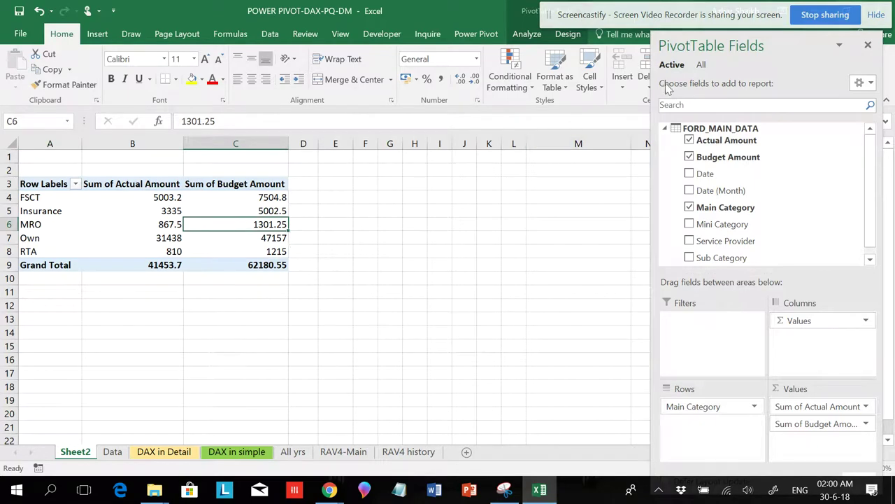
left_click(564, 36)
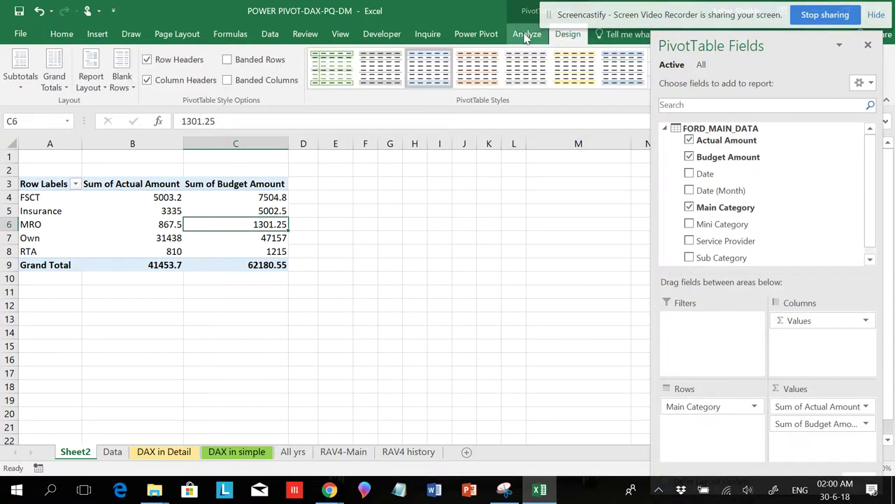
left_click(527, 34)
left_click(608, 53)
left_click(619, 173)
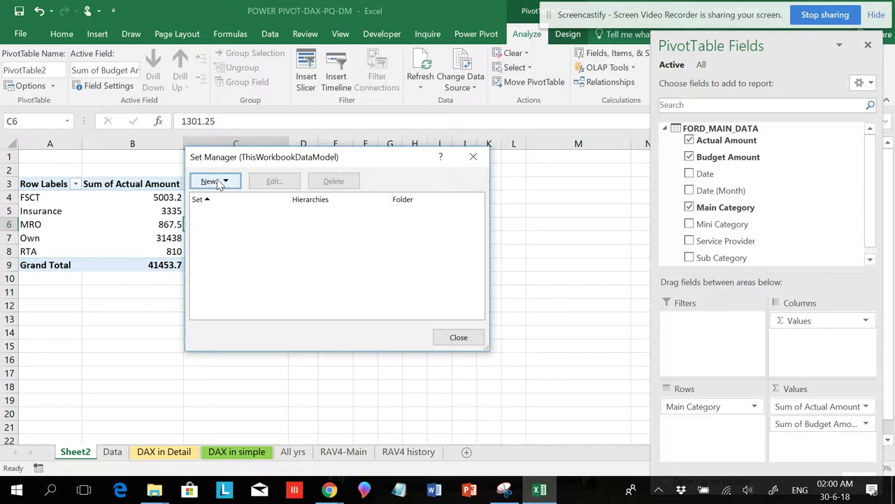
left_click(219, 182)
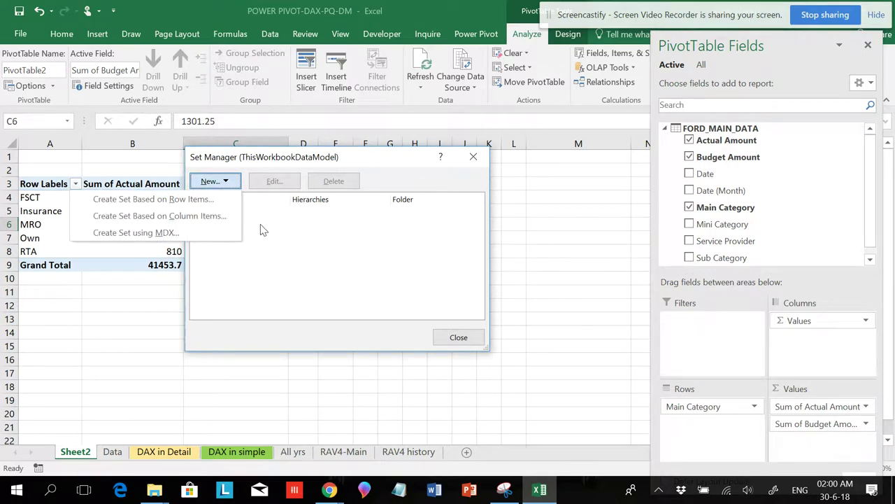
left_click(191, 234)
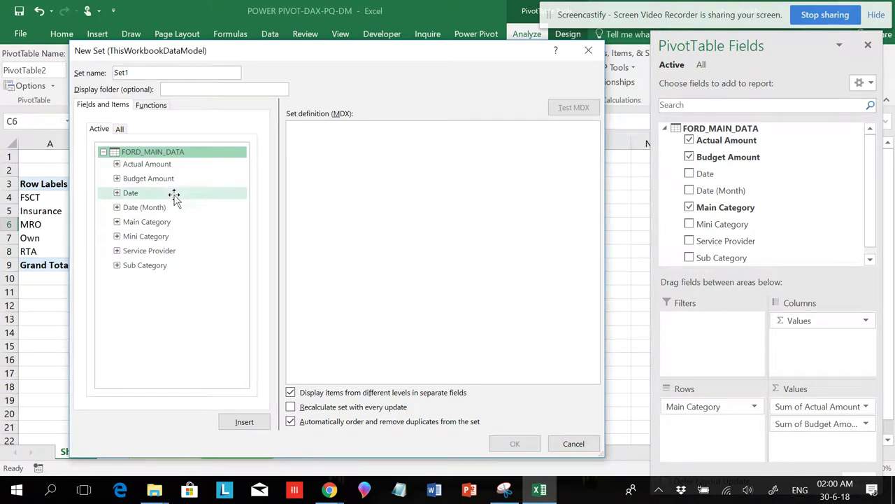
- Begin Set1's definition as {([FORD_MAIN_DATA 1].[Mini Category].&[Cleaning]),( with the Cleaning member
left_click(117, 237)
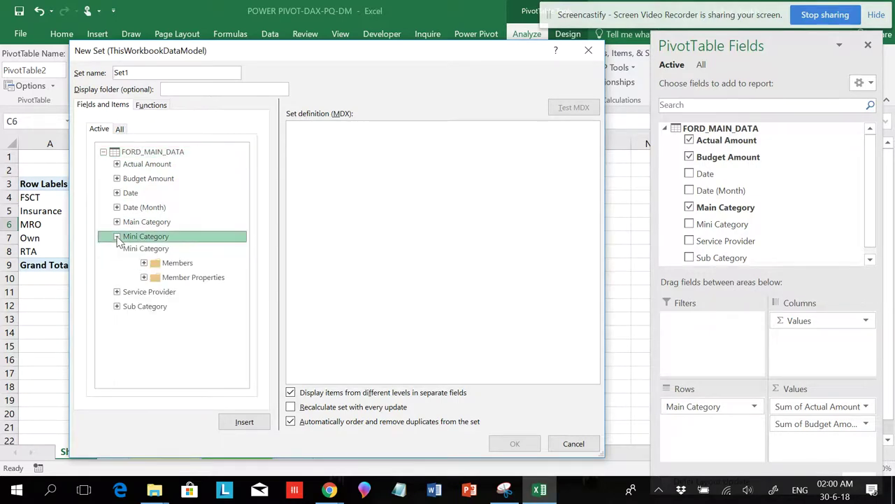
left_click(143, 263)
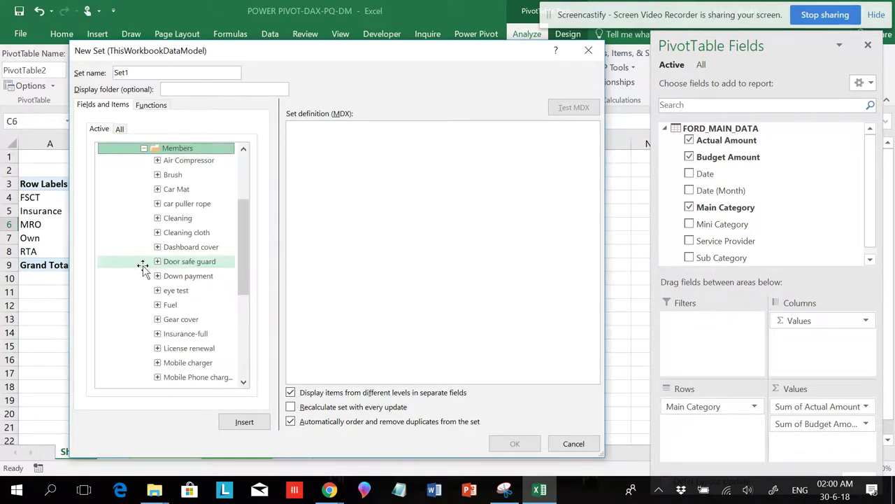
left_click(317, 134)
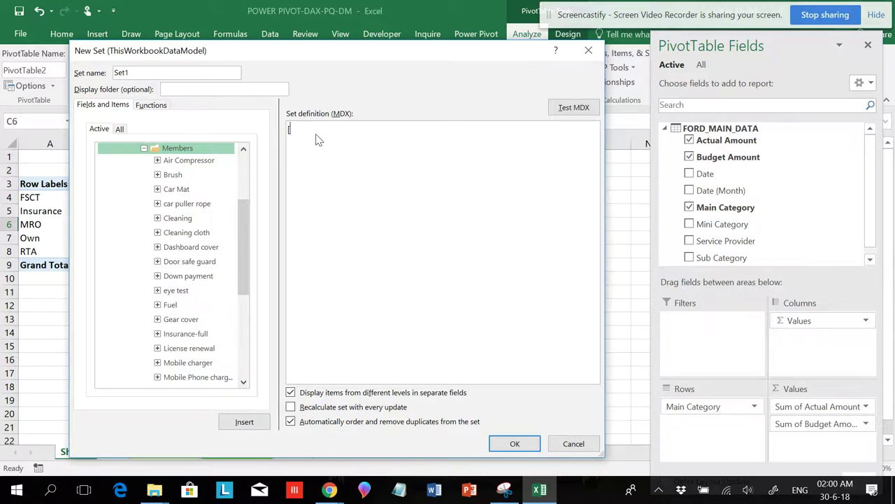
type("{(")
left_click_drag(172, 219, 391, 207)
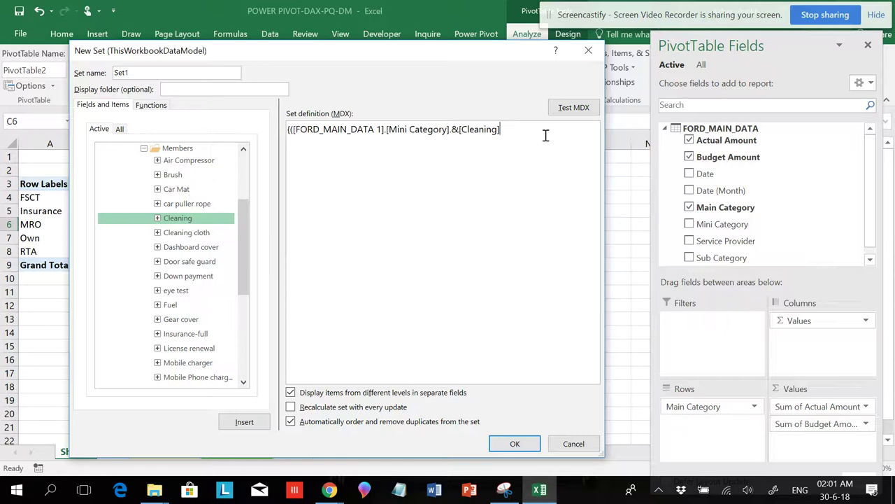
type("),(")
- Append bracketed Fuel and Parking Ticket members and start a Salik entry in Set1's MDX definition
left_click_drag(171, 306, 586, 162)
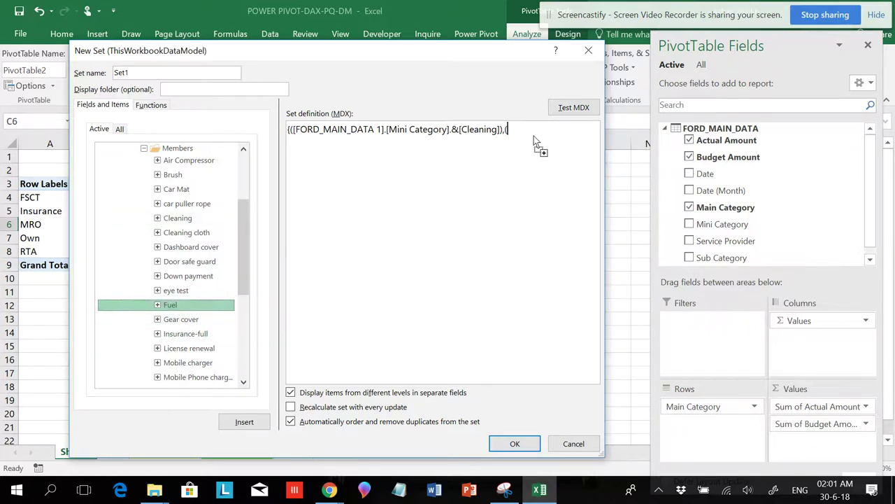
left_click_drag(534, 136, 534, 135)
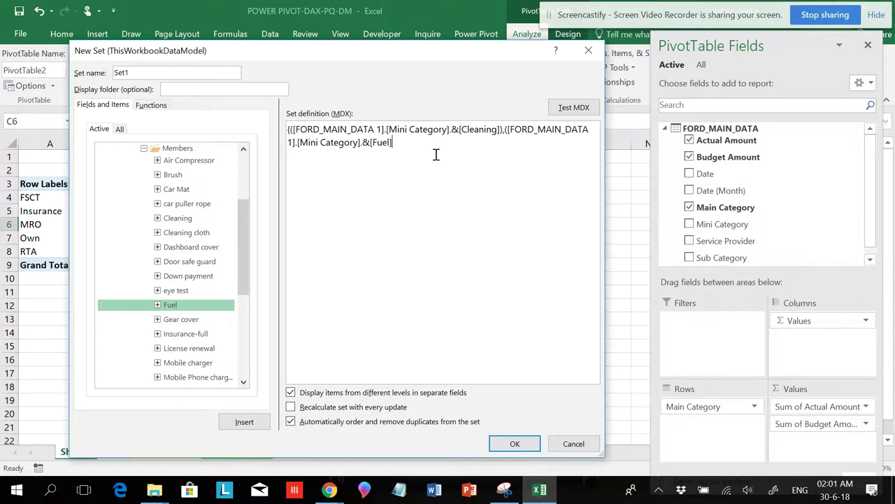
type("),")
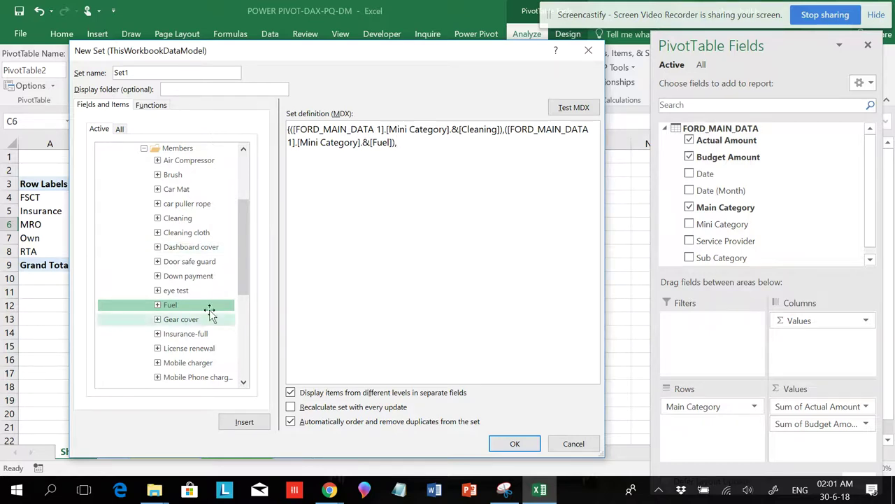
left_click_drag(242, 249, 239, 282)
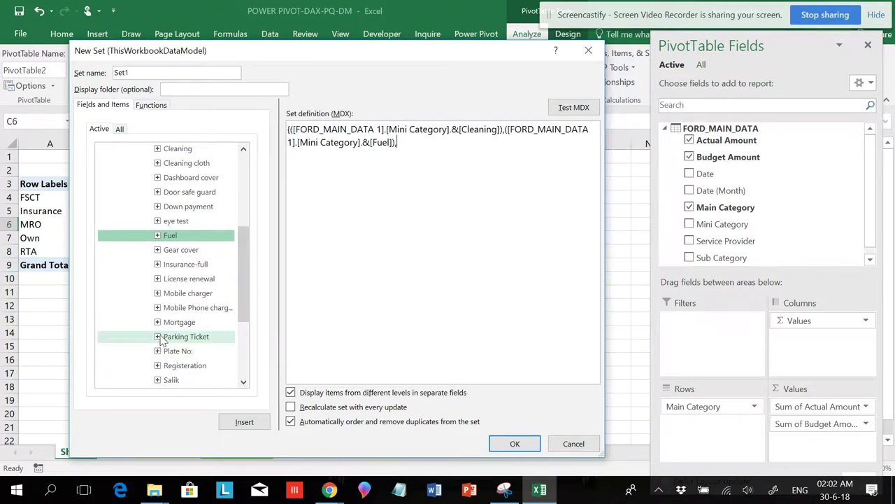
left_click_drag(161, 339, 456, 176)
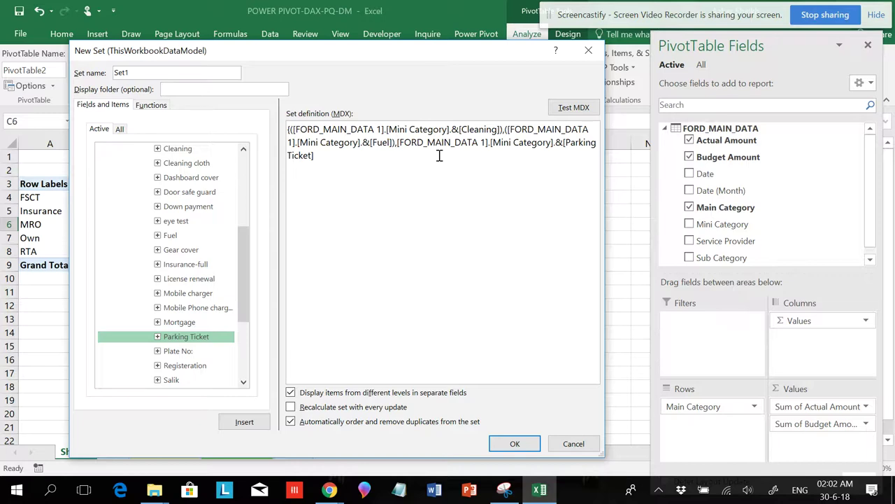
type("(")
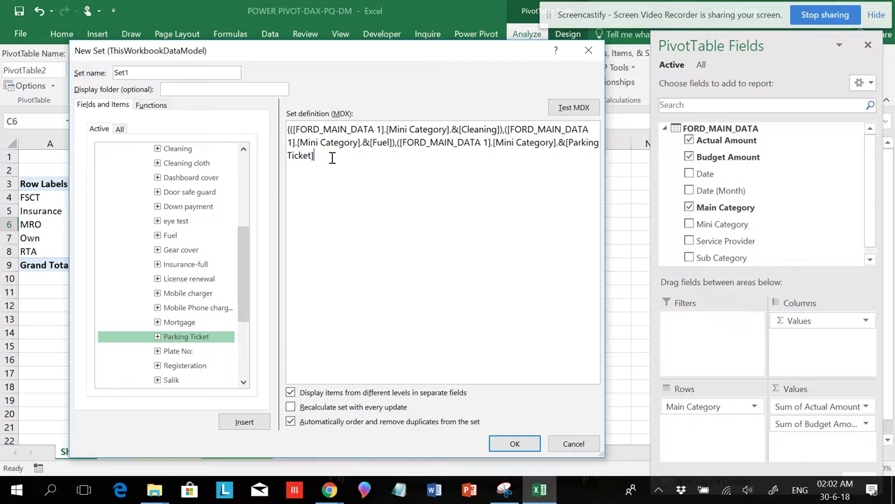
type("),")
left_click_drag(159, 381, 509, 323)
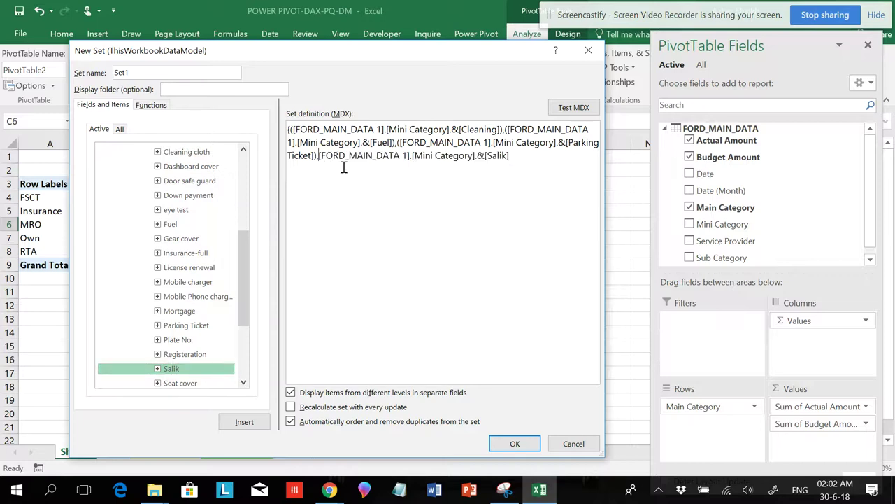
type("(")
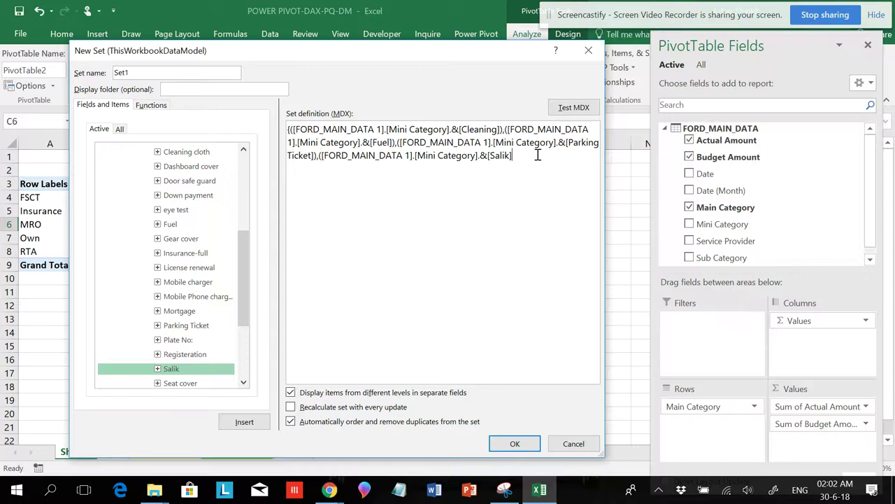
type(")")
- Save the Cleaning, Fuel, Parking Ticket and Salik set, renaming it from Set1 to FSCT
left_click(514, 443)
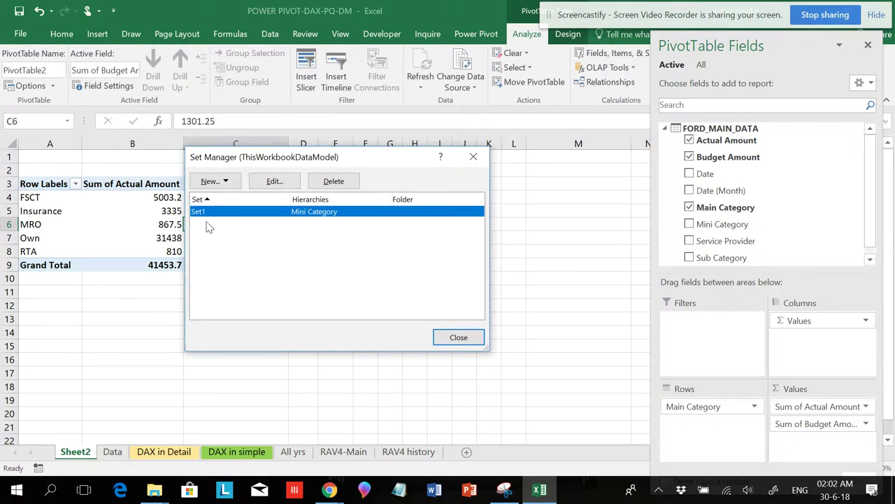
left_click(265, 181)
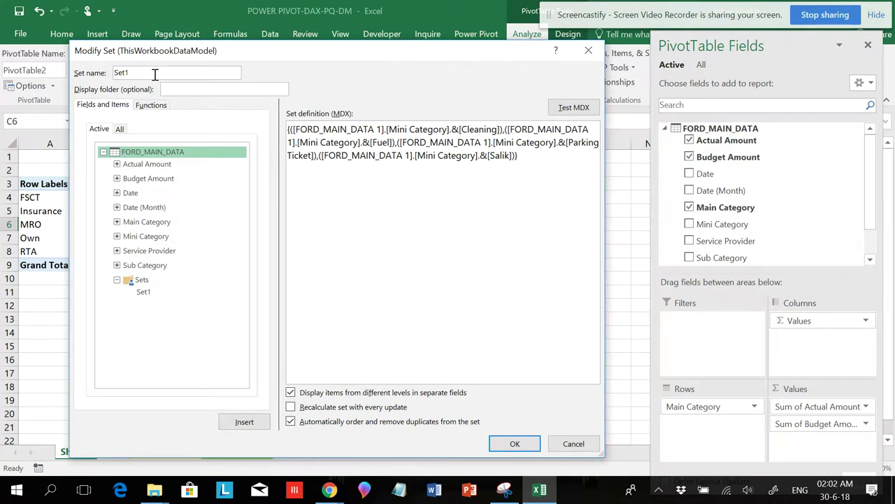
left_click_drag(154, 74, 76, 77)
key("Caps_Lock")
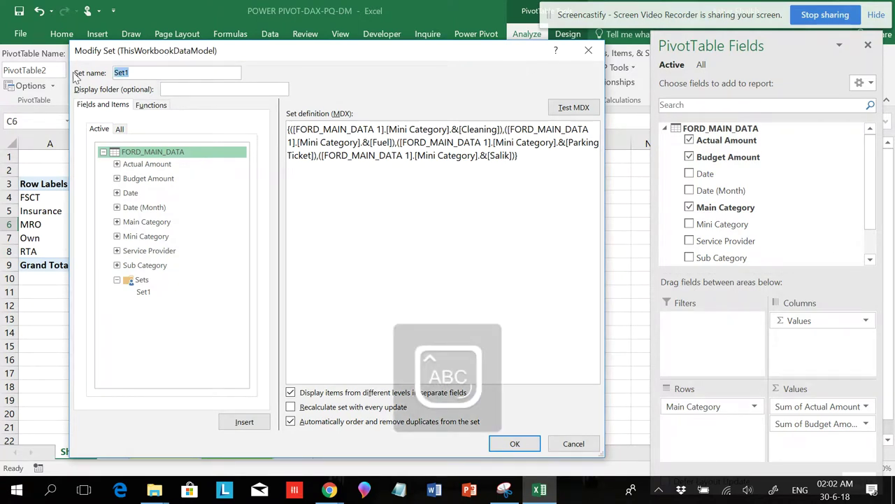
type("FSCT")
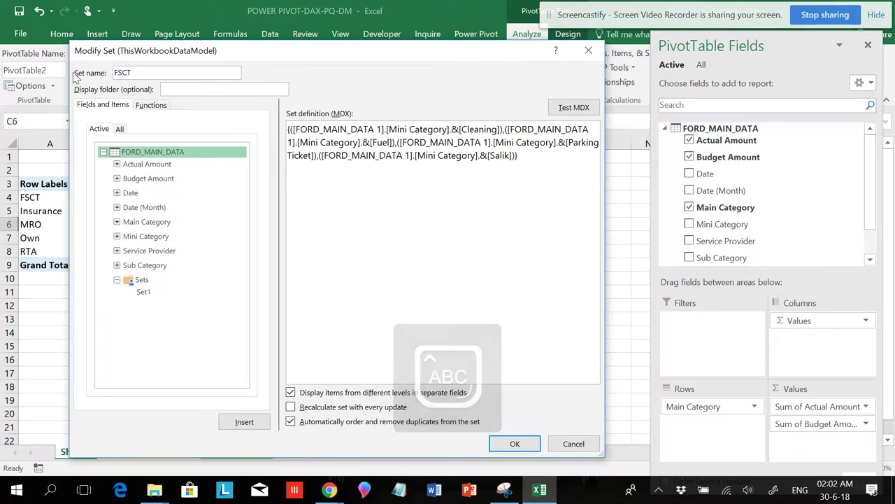
left_click(510, 449)
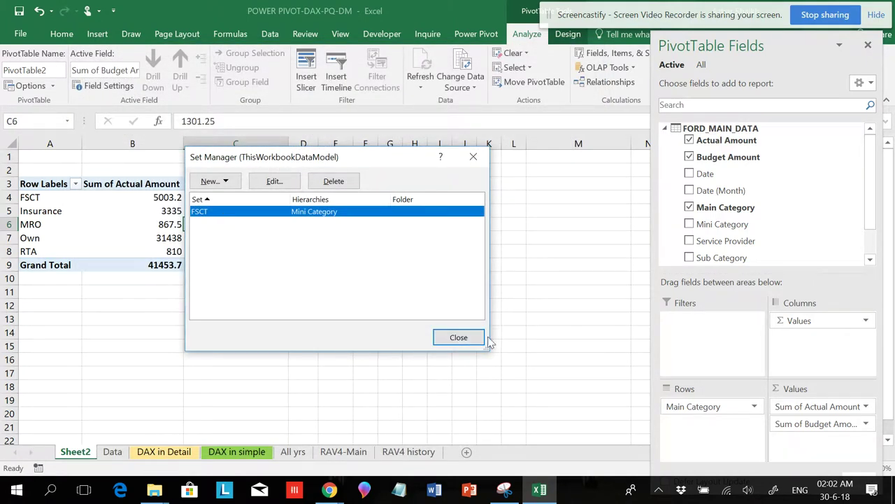
- Use the FSCT set as the PivotTable rows: Cleaning 87/130.5, Fuel 4004.2/6006.3, Parking Ticket 12/18, Salik 900/1350
left_click(459, 337)
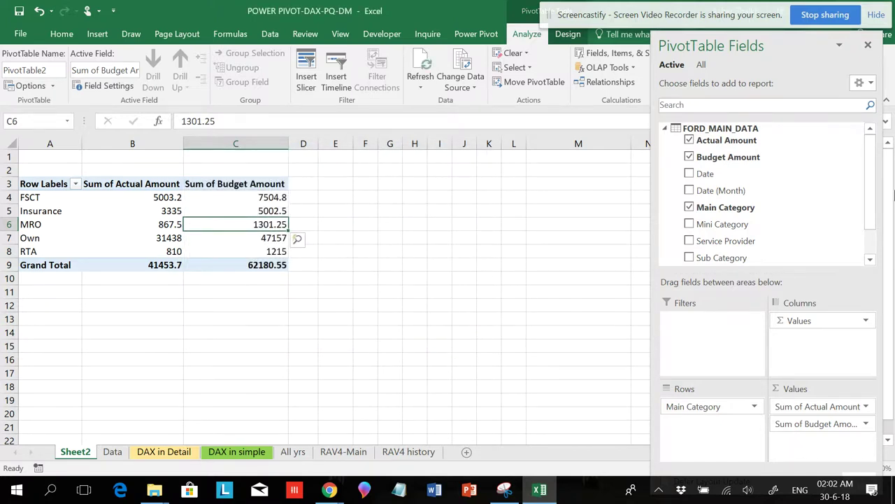
left_click_drag(872, 173, 875, 208)
left_click_drag(704, 246, 662, 279)
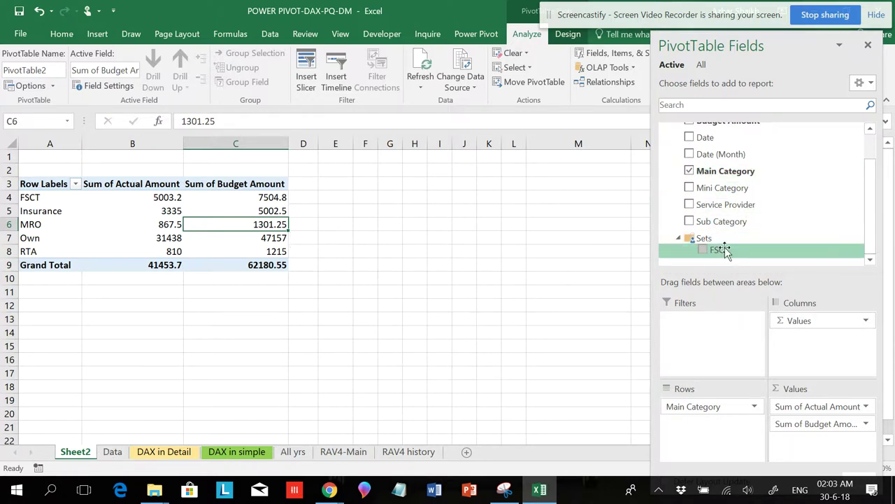
left_click_drag(720, 252, 719, 426)
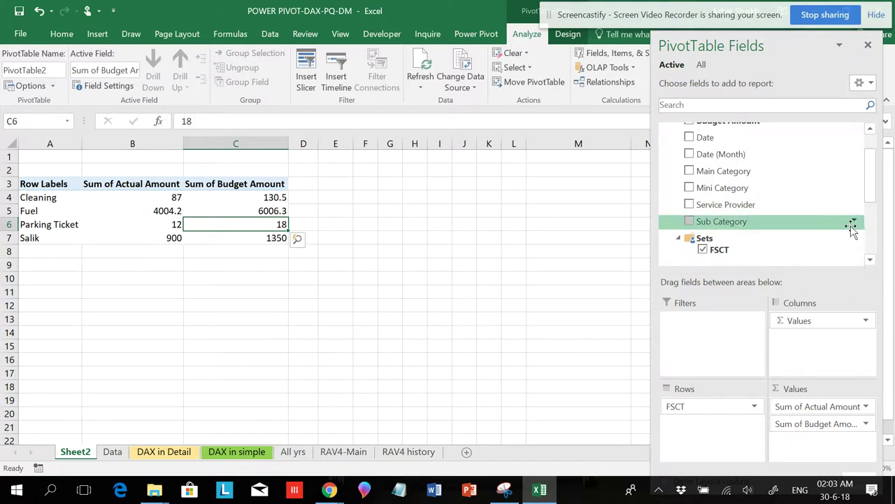
mouse_move(872, 193)
left_mouse_down()
mouse_move(871, 223)
mouse_move(873, 199)
left_mouse_up()
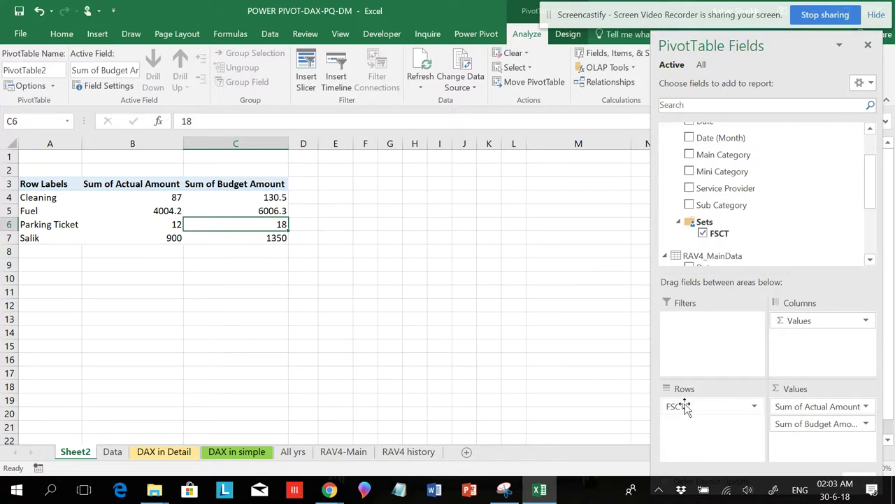
left_click_drag(689, 413, 793, 445)
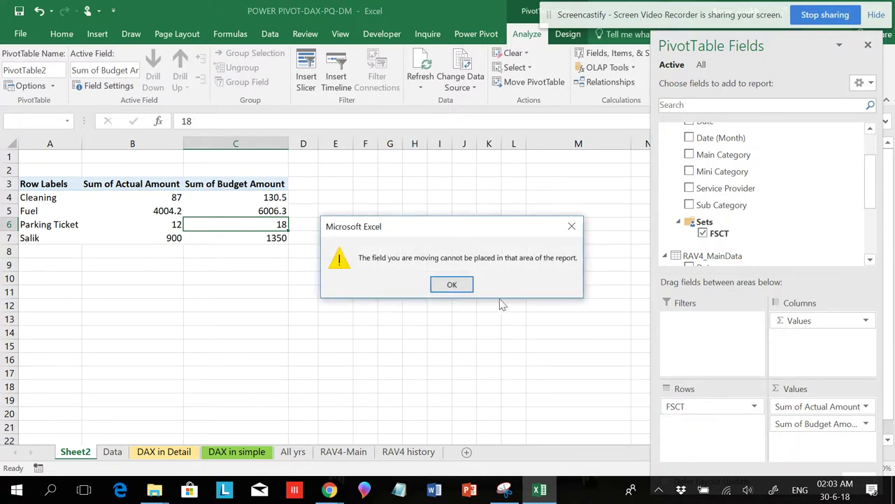
left_click(452, 283)
left_click_drag(709, 405, 728, 412)
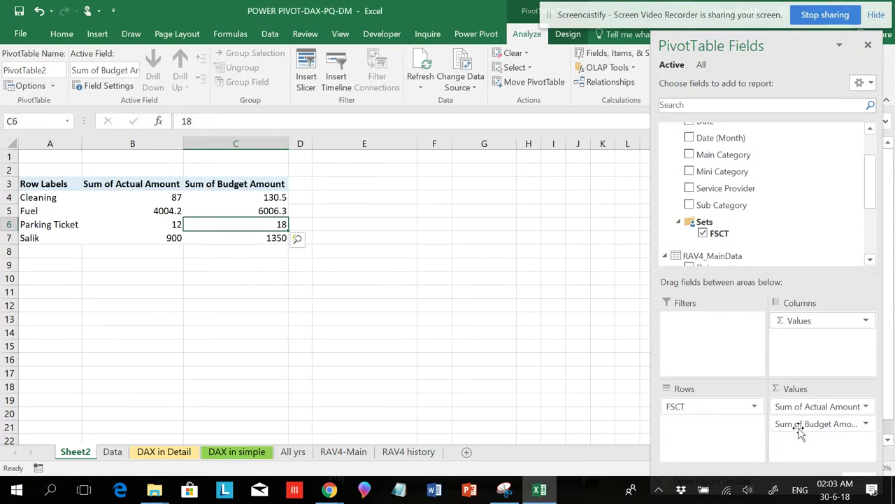
left_click(613, 53)
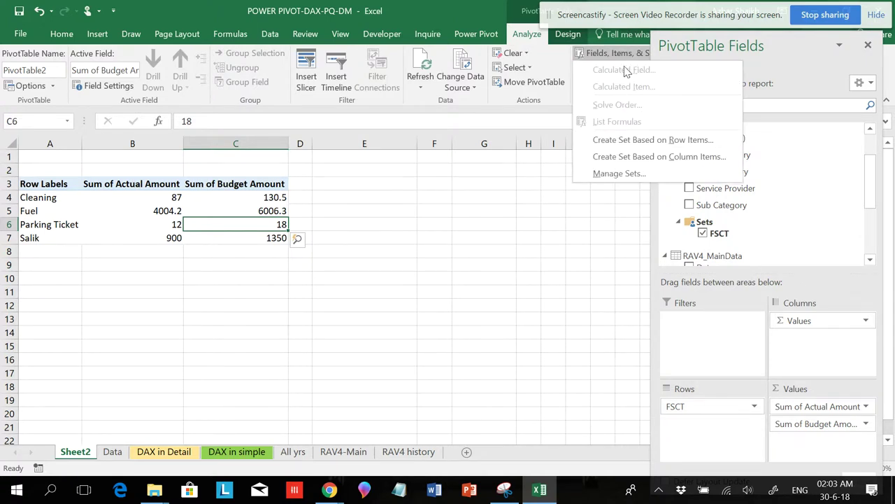
left_click(816, 412)
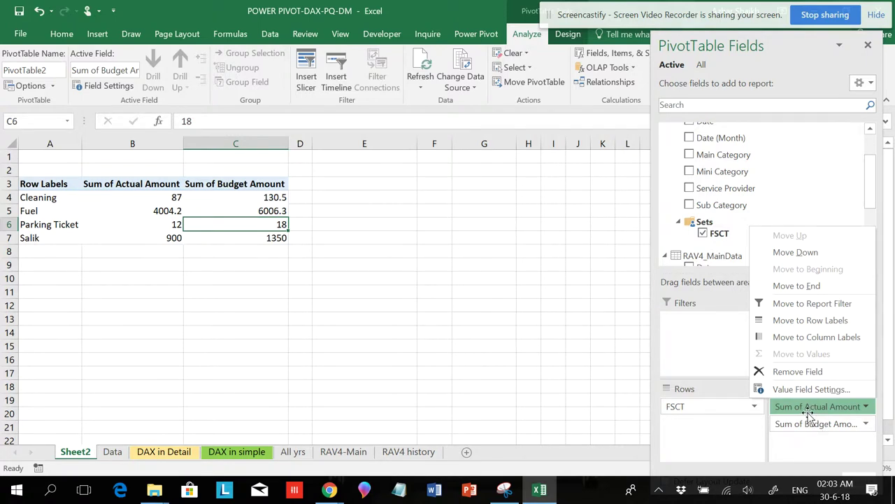
left_click(810, 412)
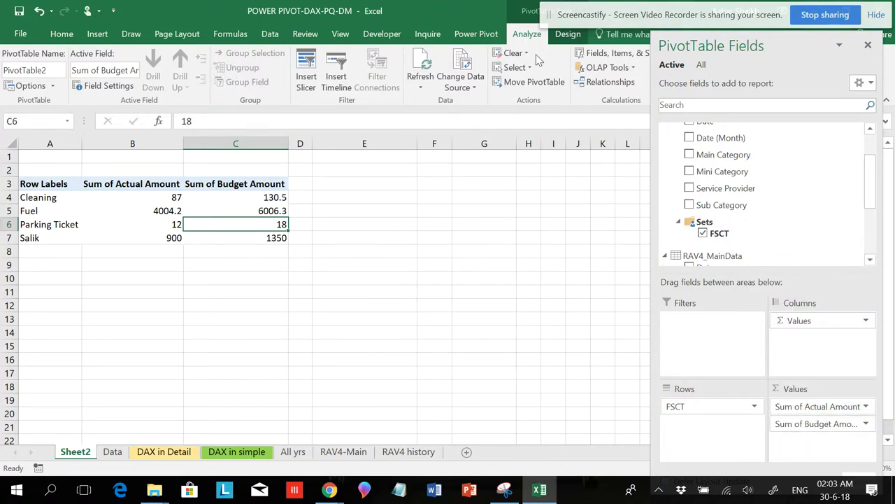
left_click(595, 56)
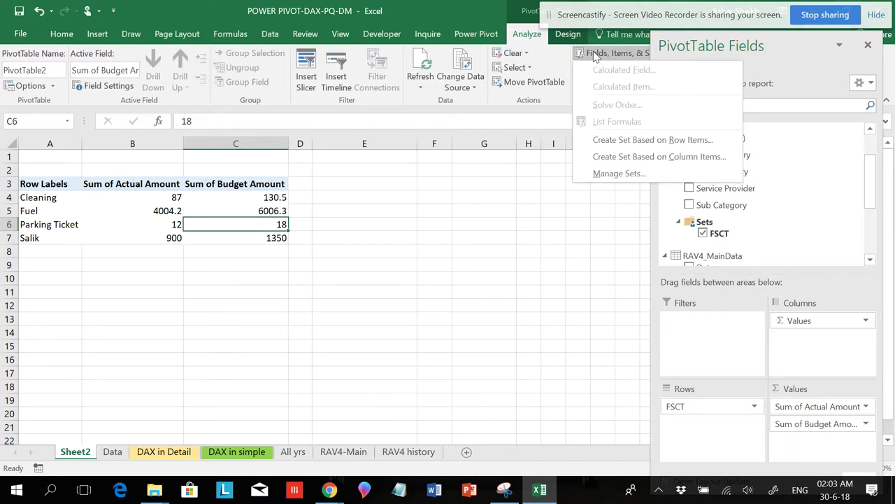
left_click(629, 141)
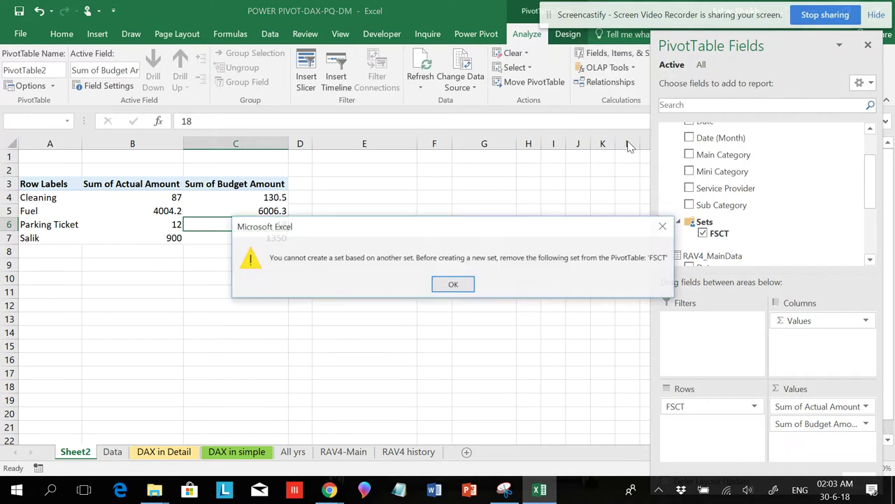
left_click(455, 284)
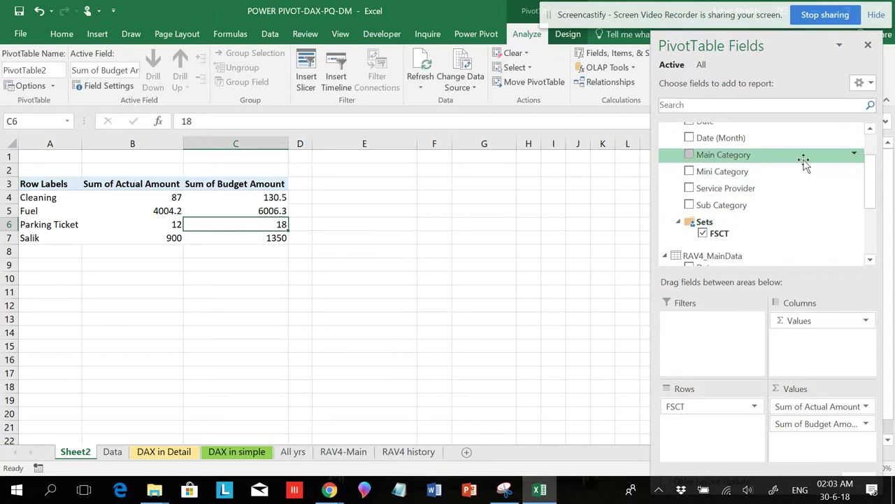
scroll(873, 166, "up", 2)
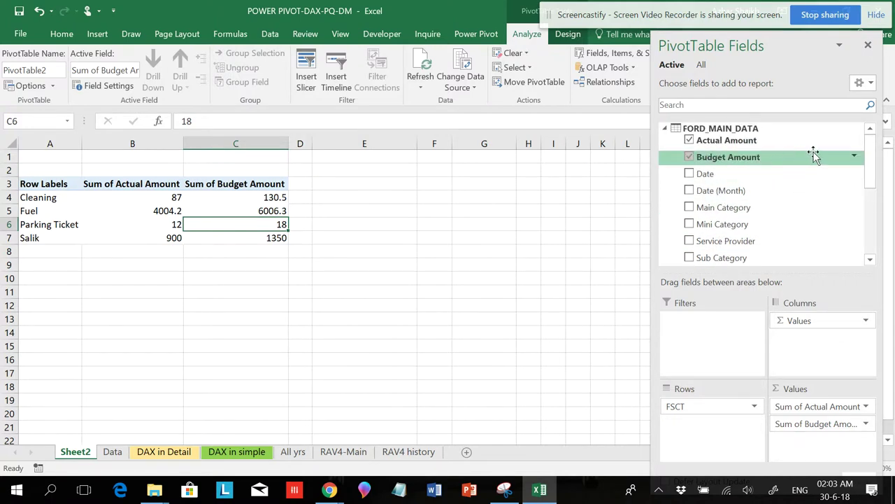
left_click(630, 57)
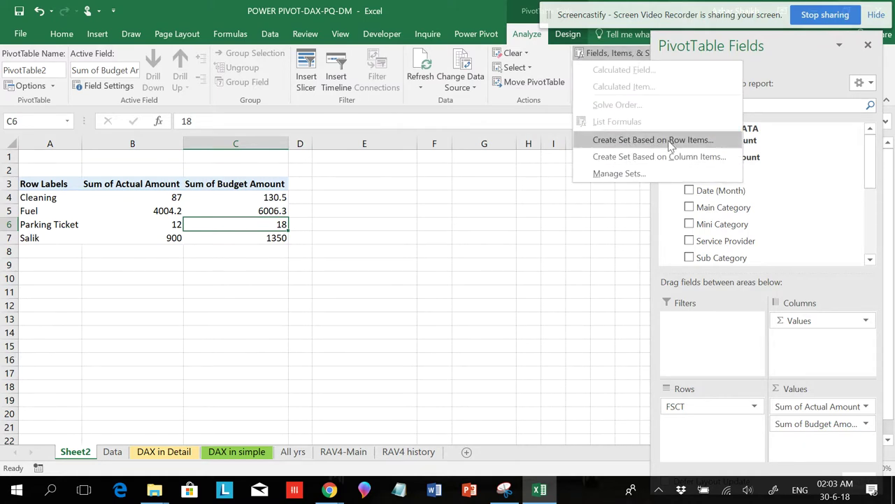
left_click(871, 159)
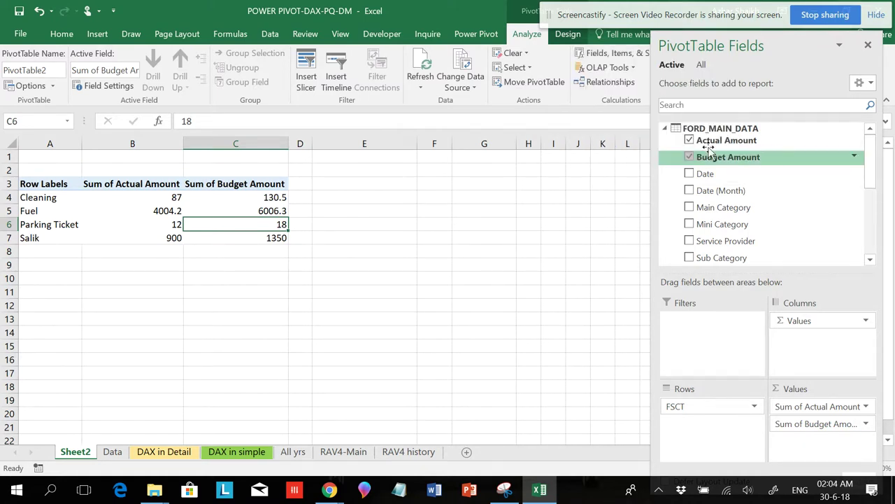
- Go to the 'DAX in simple' sheet with the set one and set two bracket diagram
left_click(231, 452)
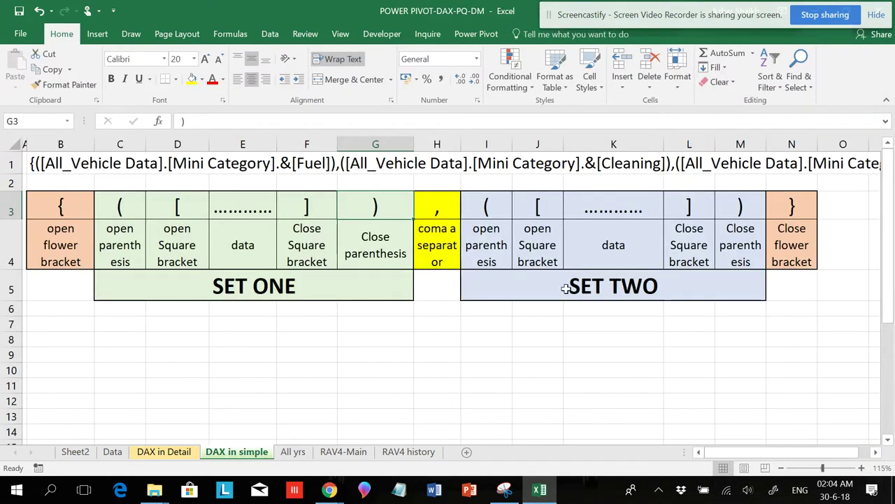